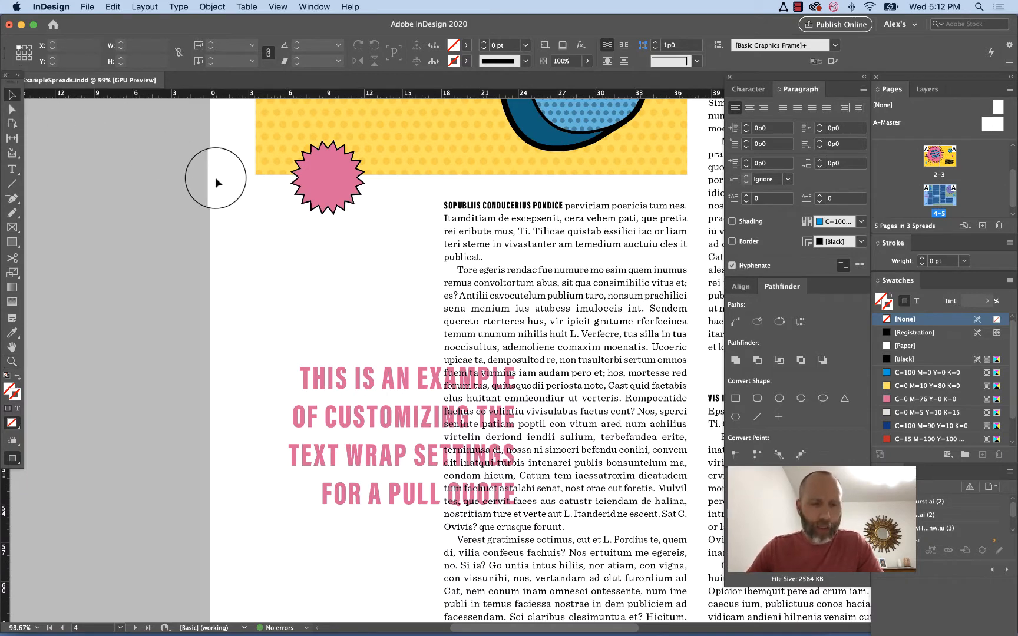
# - Leave preview mode to show the frame edges and baseline grid around the start of the body text on page 4
pyautogui.press('w')
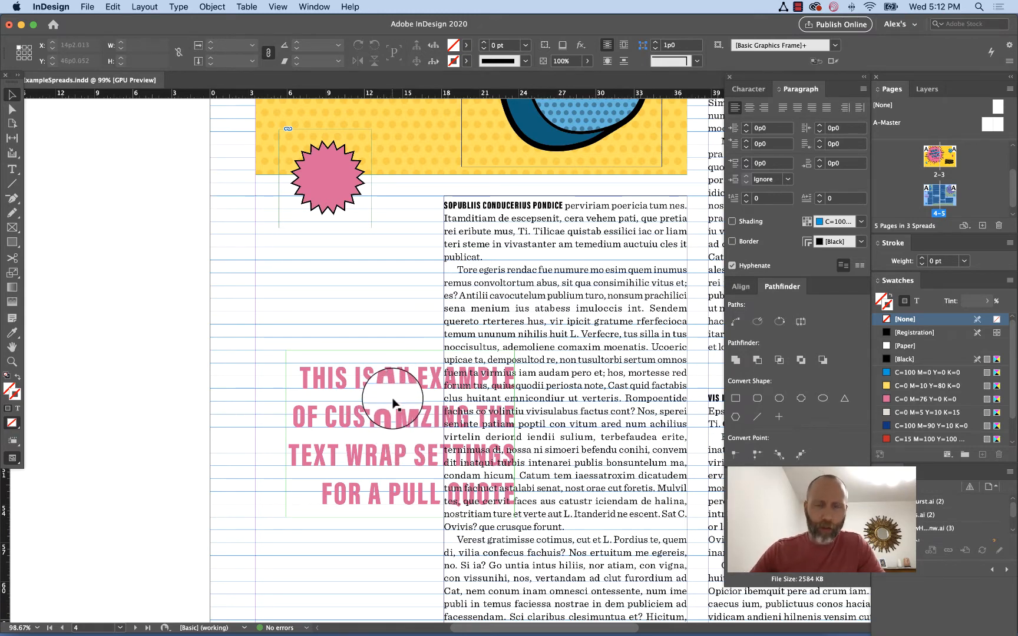
pyautogui.press('w')
pyautogui.moveTo(391, 307); pyautogui.dragTo(277, 324)
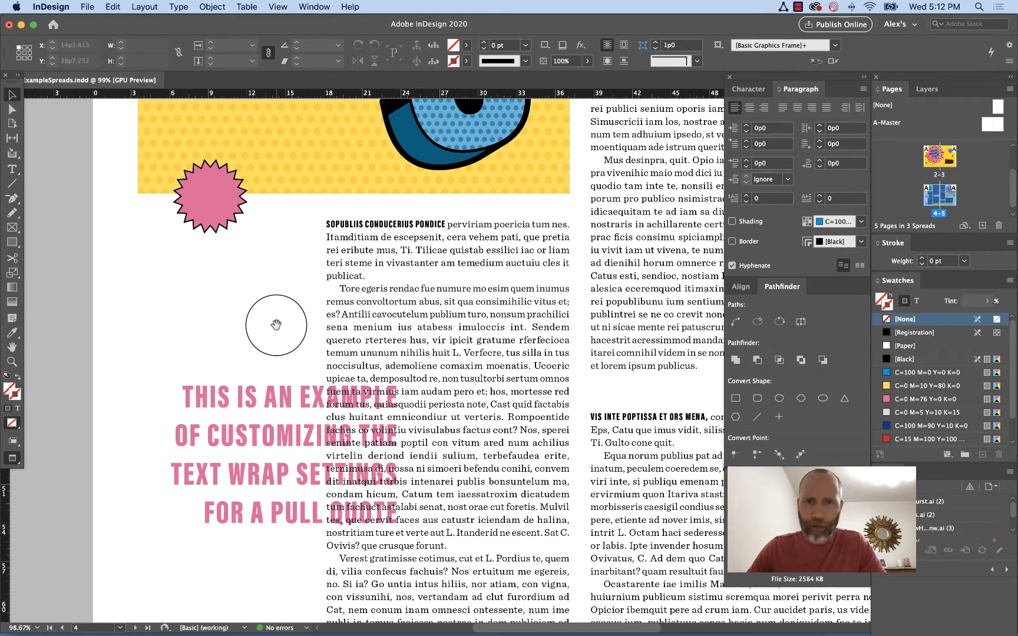
pyautogui.moveTo(282, 317); pyautogui.dragTo(330, 314)
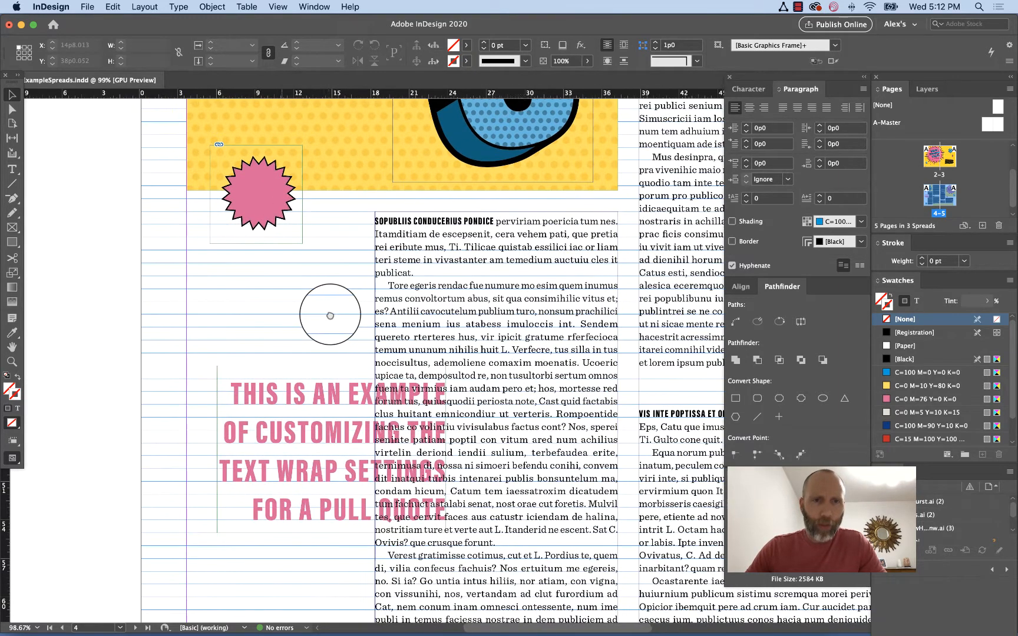
pyautogui.press('z')
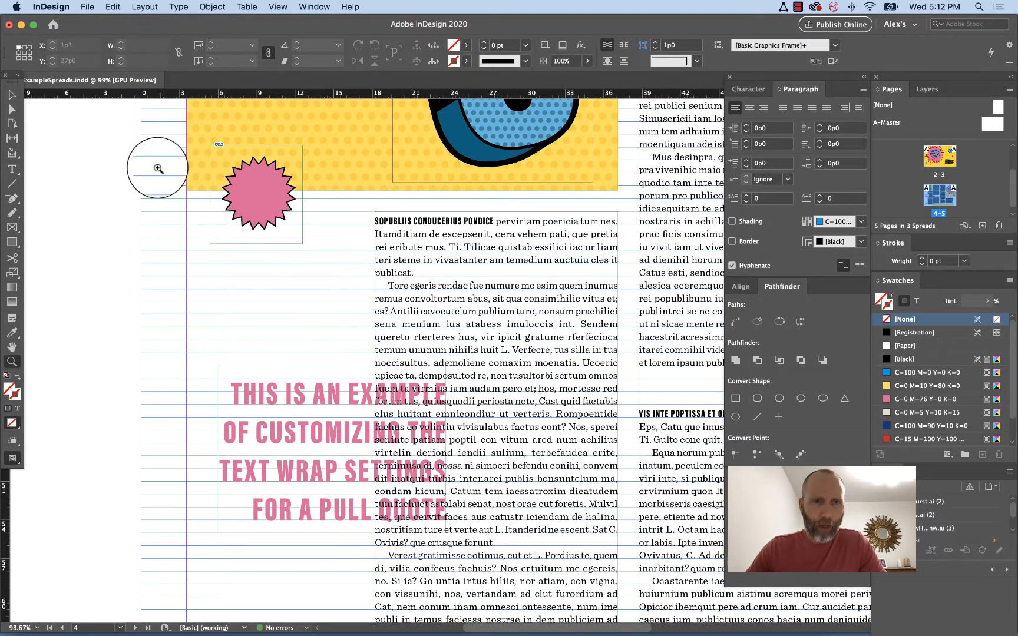
pyautogui.moveTo(151, 162); pyautogui.dragTo(332, 335)
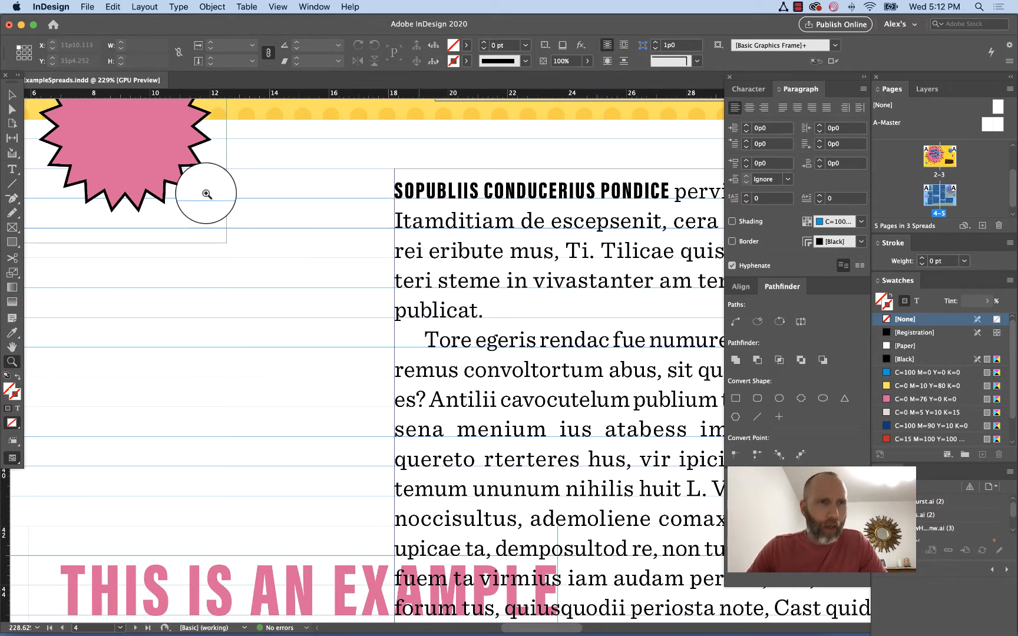
pyautogui.click(13, 99)
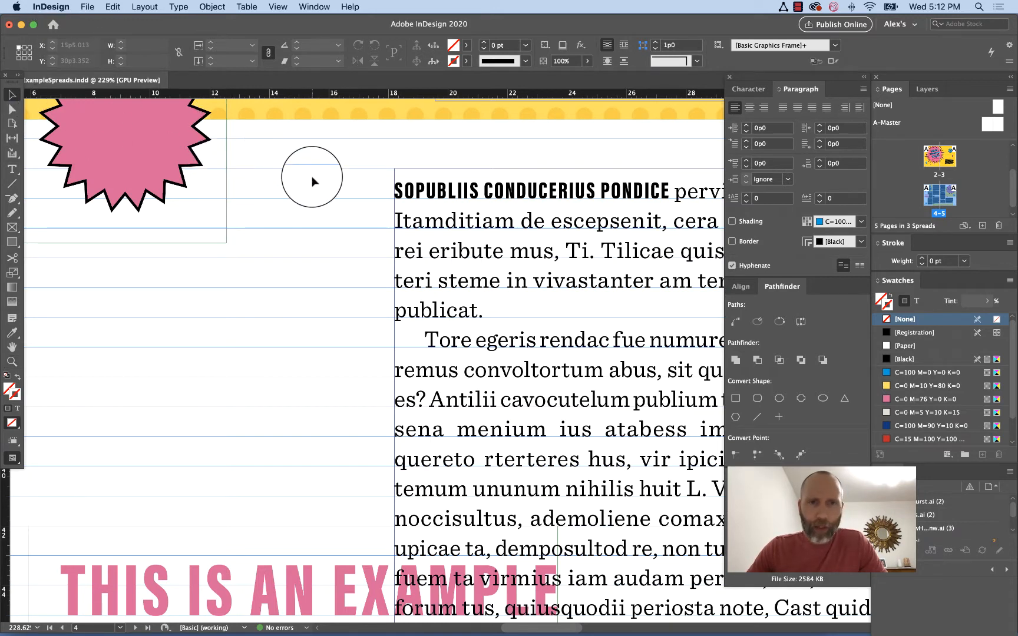
# - Review the baseline grid's start position and increment in the Grids preferences
pyautogui.click(51, 6)
pyautogui.moveTo(61, 46)
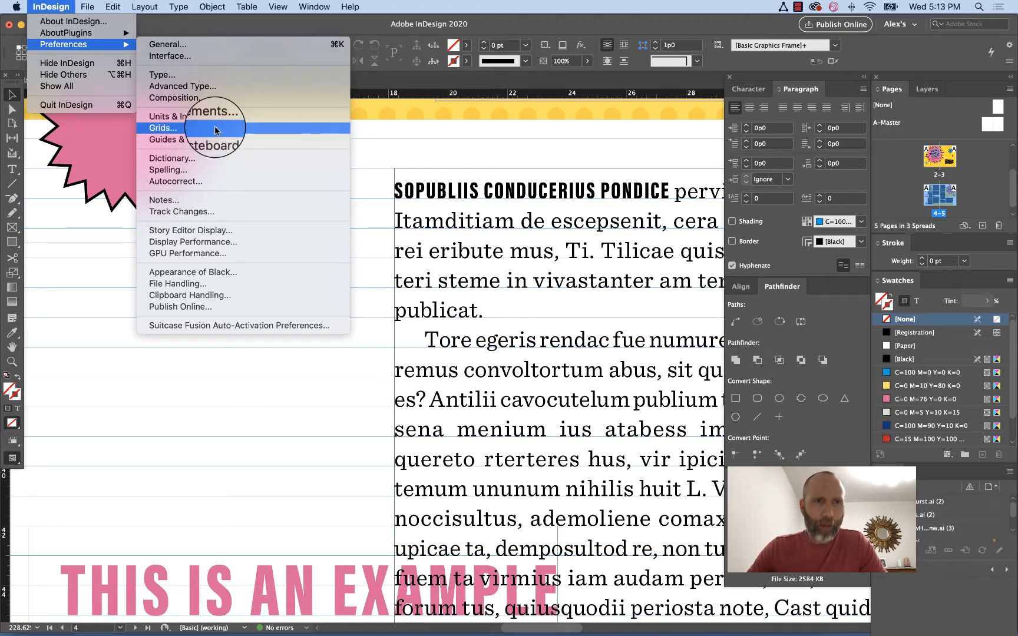
pyautogui.click(265, 129)
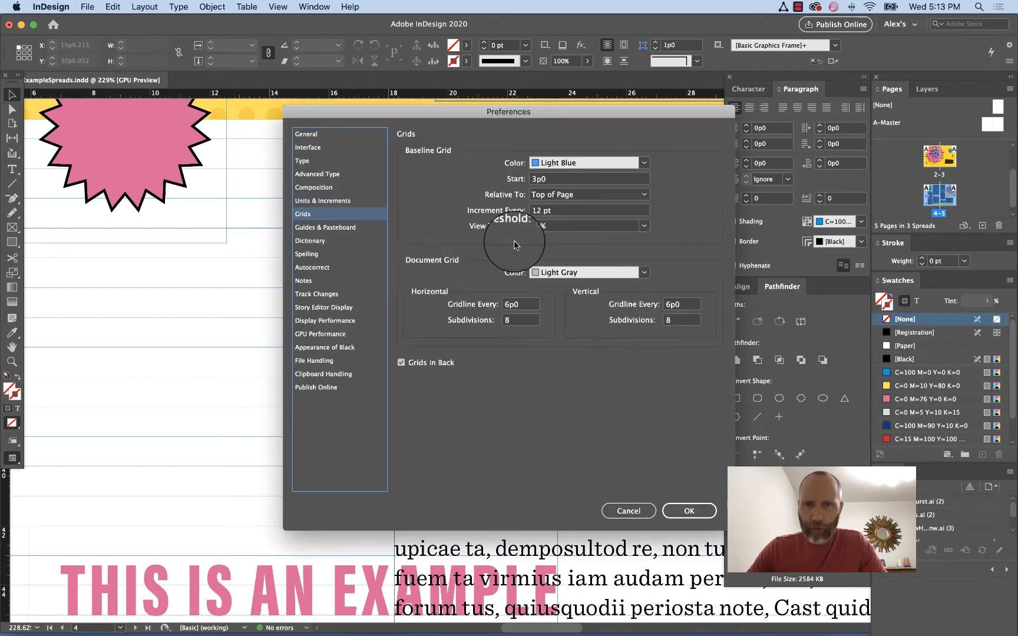
pyautogui.moveTo(528, 111); pyautogui.dragTo(427, 105)
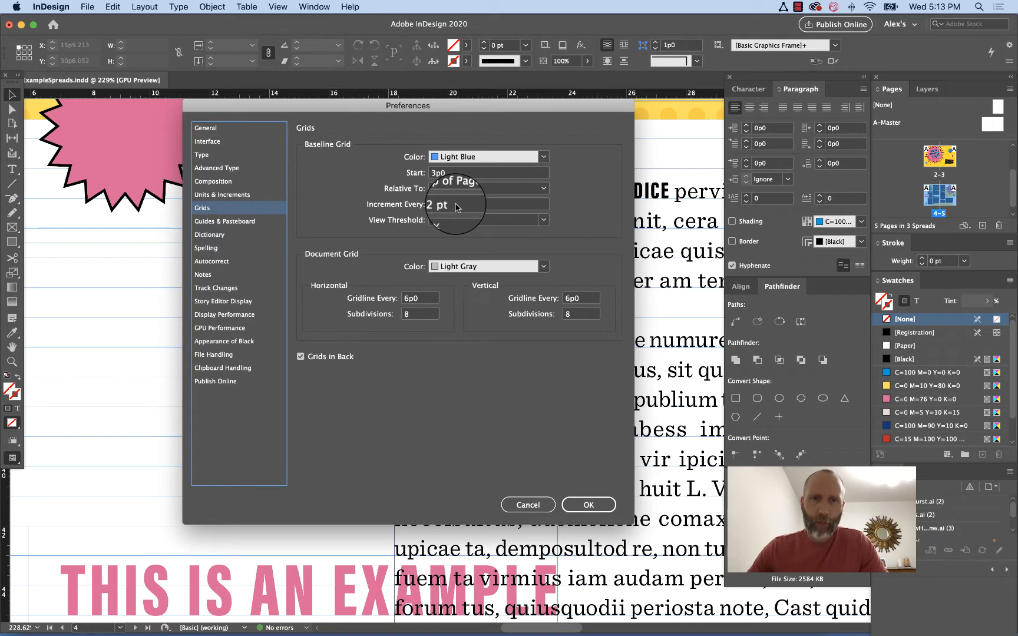
pyautogui.click(592, 505)
# - Check the font size and leading of the body text in the first two paragraphs on page 4
pyautogui.doubleClick(631, 418)
pyautogui.moveTo(647, 445); pyautogui.dragTo(424, 234)
pyautogui.hscroll(1, 503, 277)
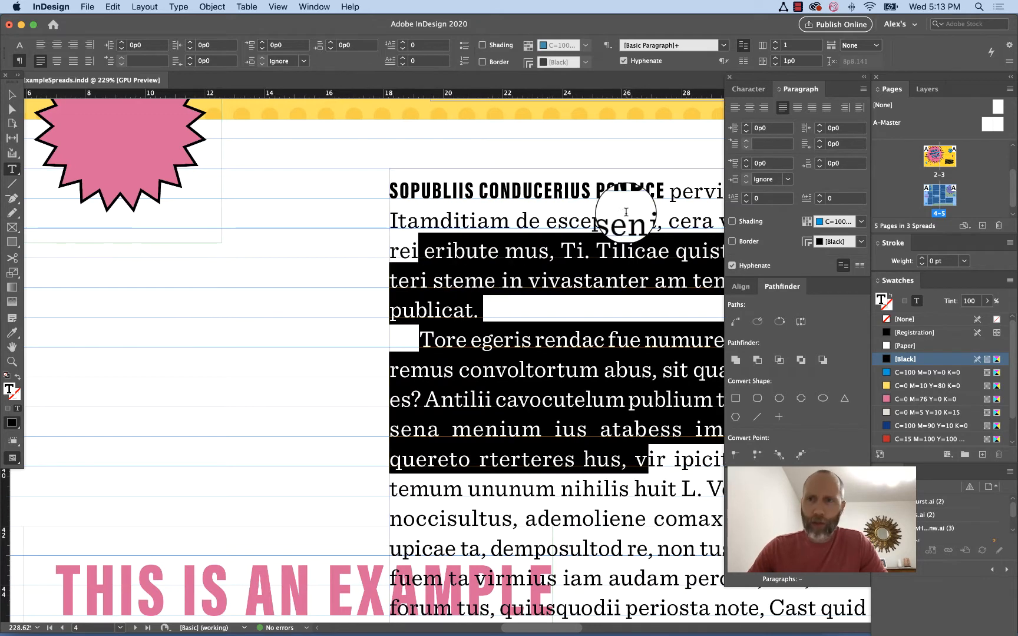
pyautogui.click(737, 91)
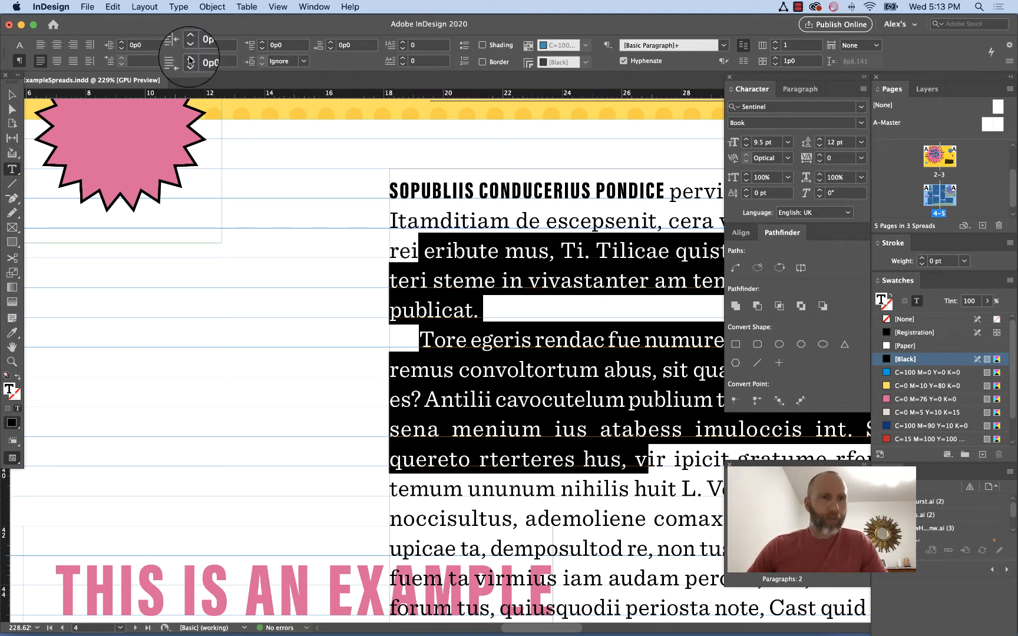
pyautogui.click(12, 95)
pyautogui.click(325, 189)
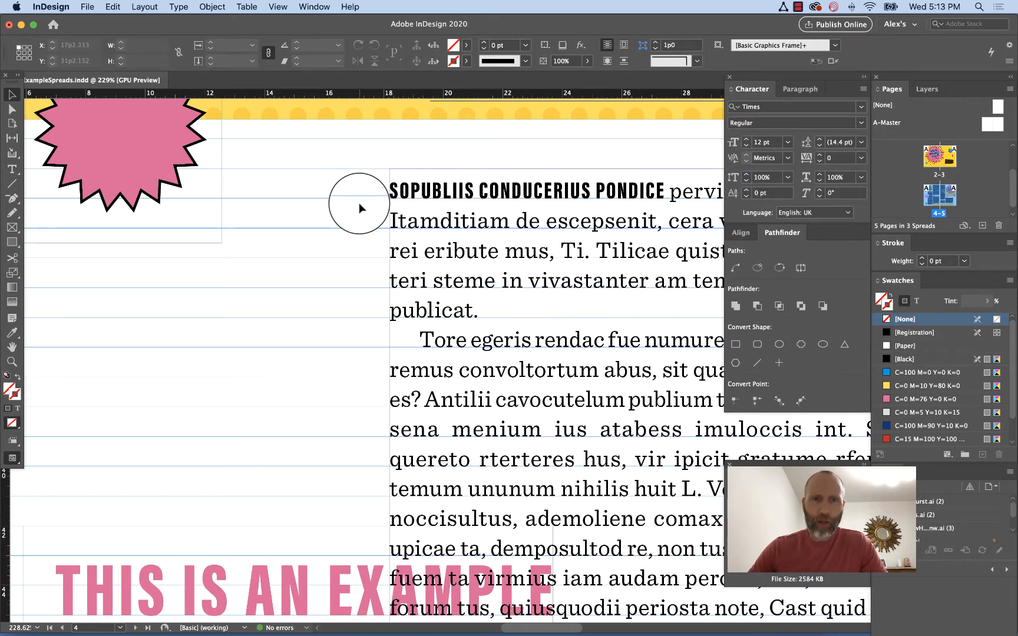
# - Open the Baseline Options in Text Frame Options for the body text frame starting with "Sopubliis Conducerius Pondice"
pyautogui.click(443, 198)
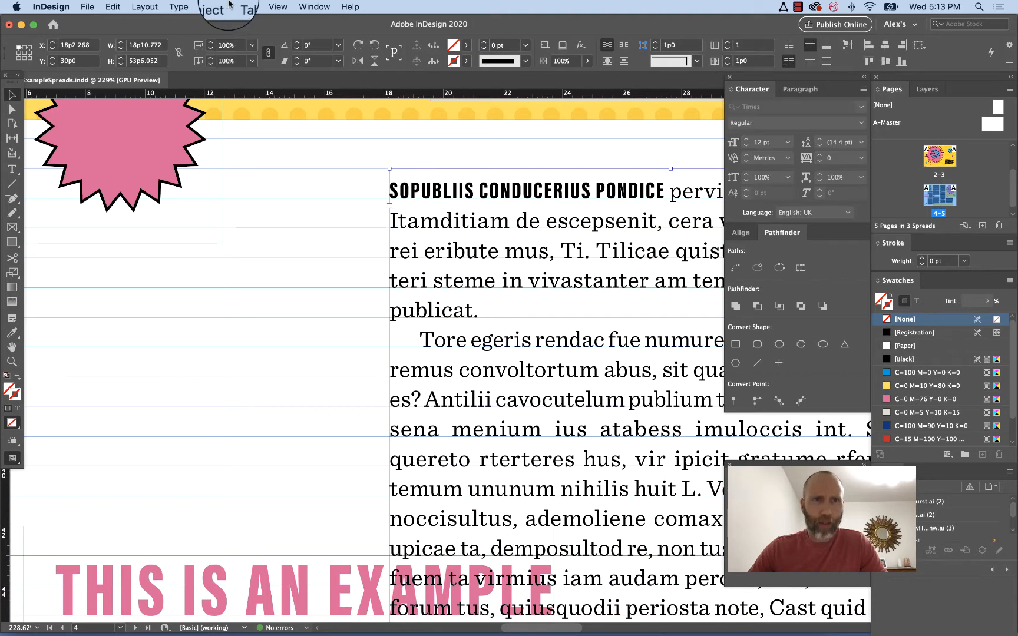
pyautogui.click(179, 6)
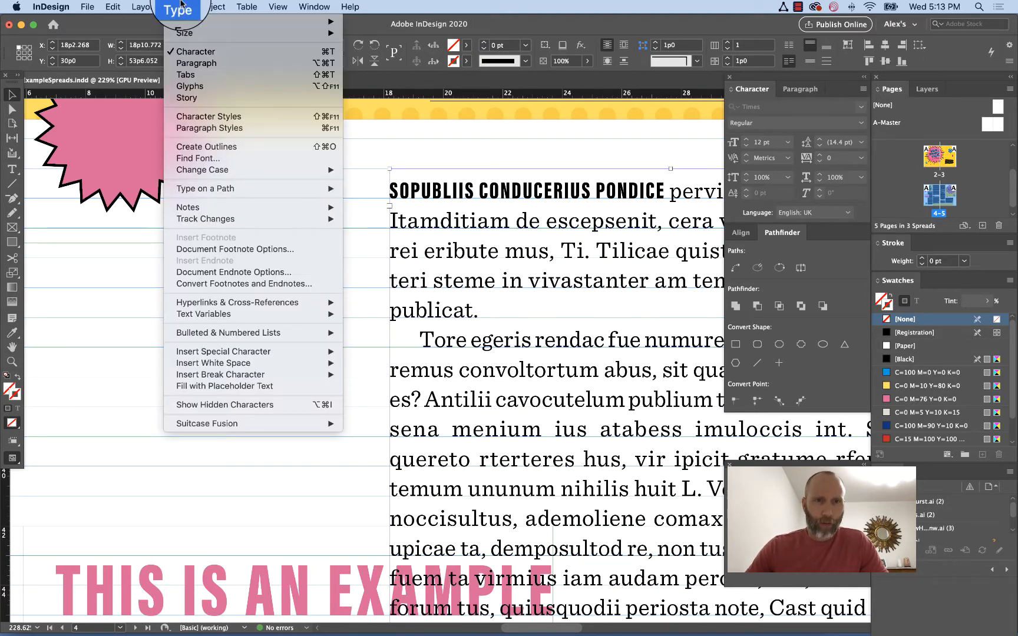
pyautogui.moveTo(197, 4)
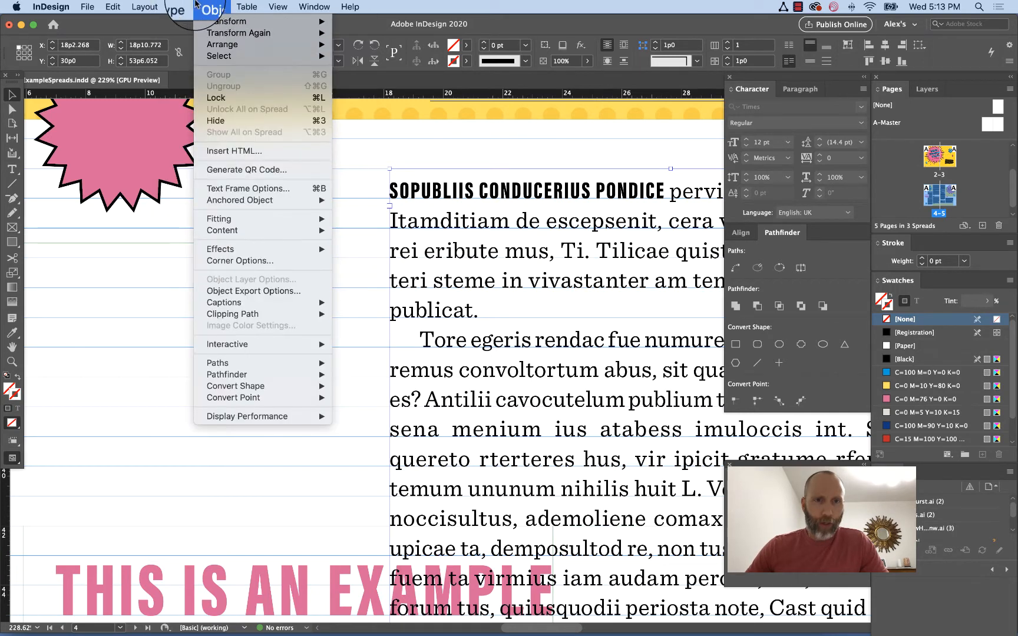
pyautogui.click(250, 190)
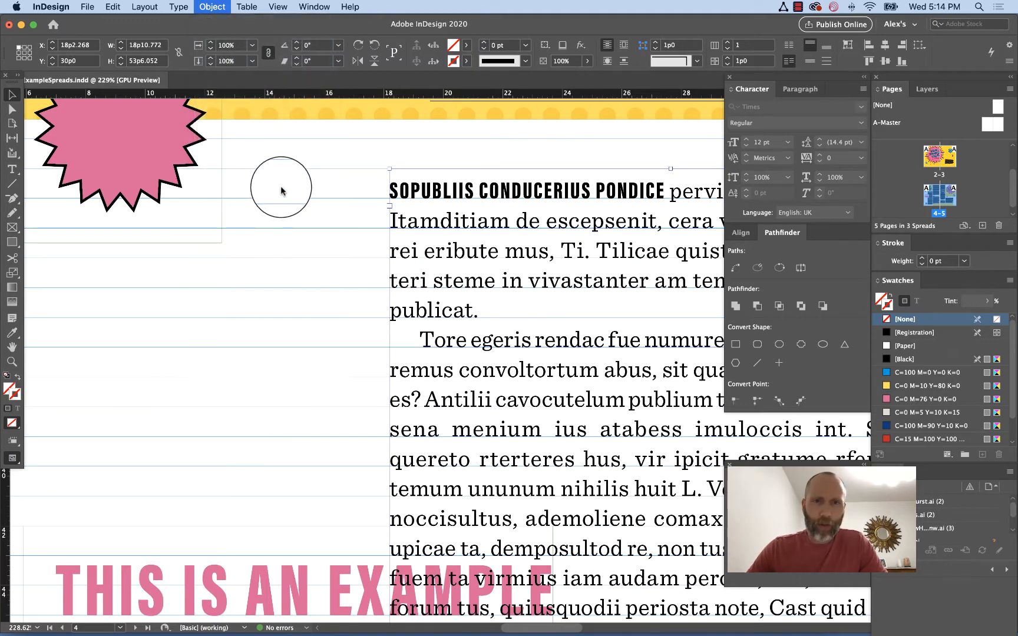
pyautogui.moveTo(489, 283); pyautogui.dragTo(294, 191)
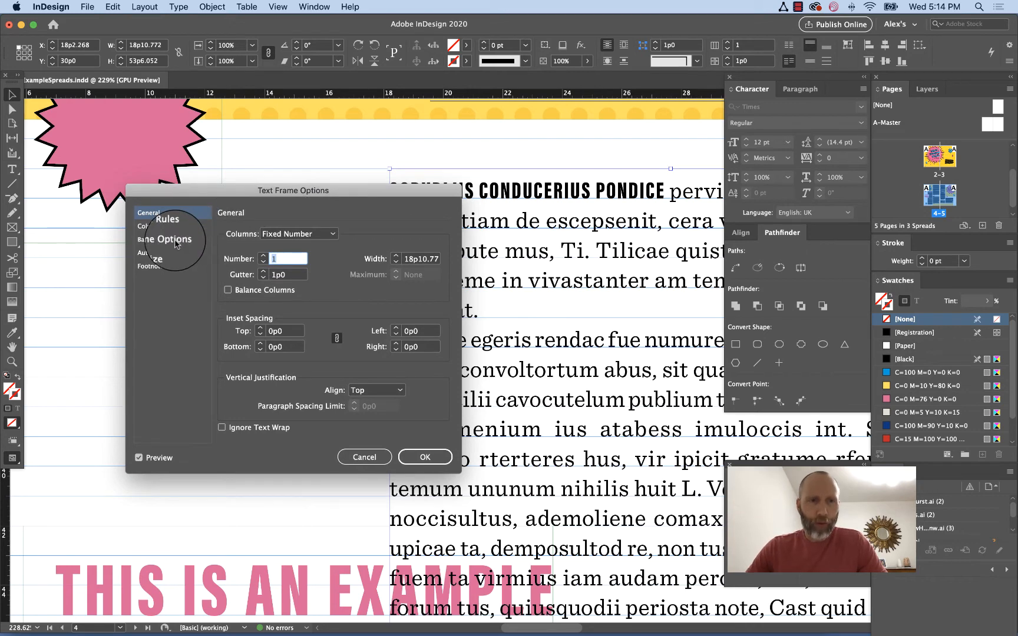
pyautogui.click(176, 242)
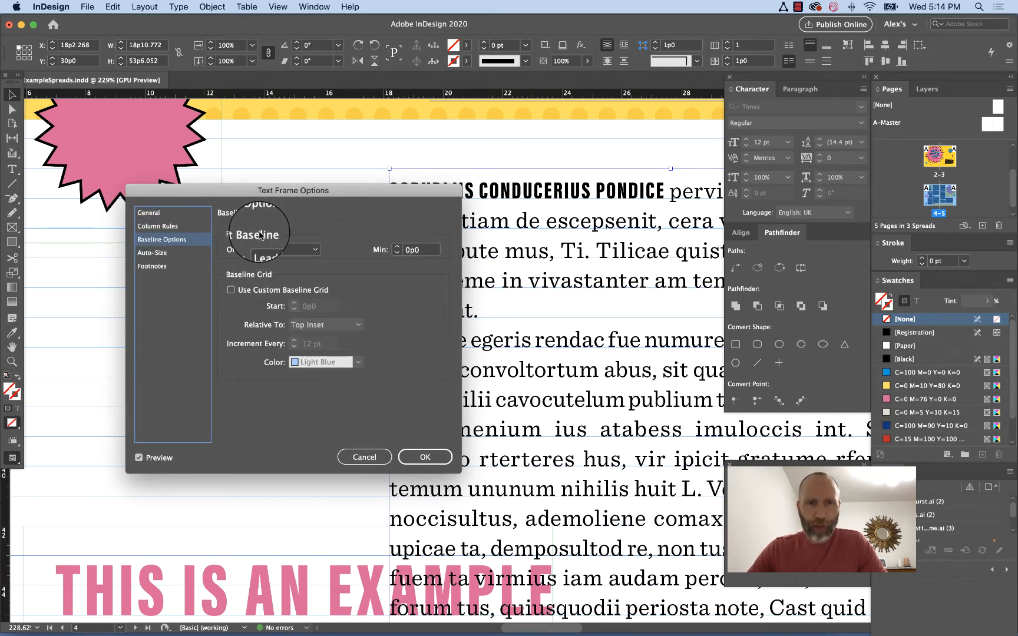
# - Try Ascent as the first baseline offset for the body text frame
pyautogui.click(270, 253)
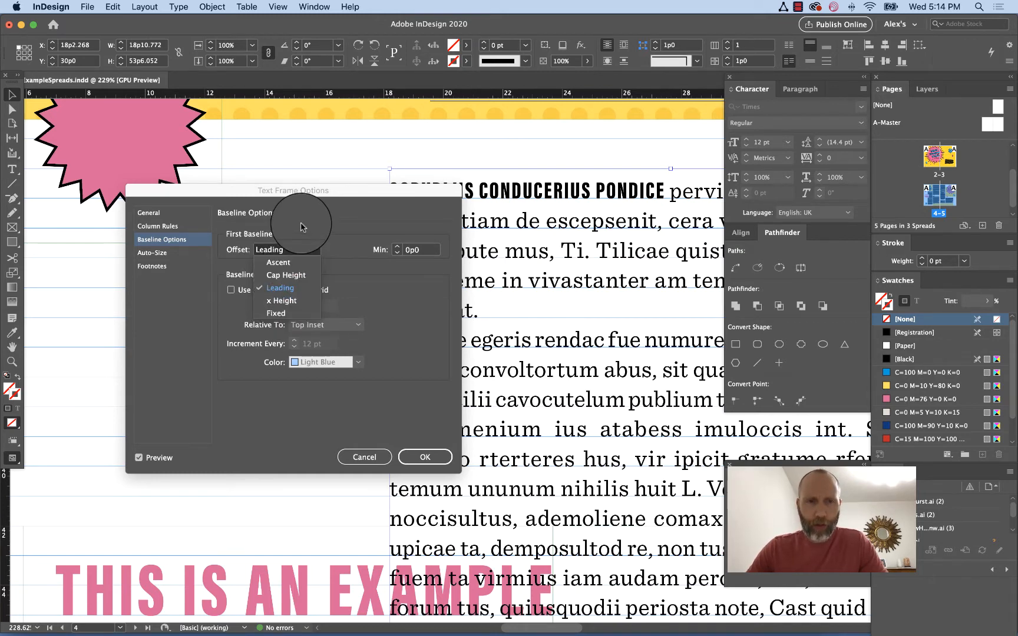
pyautogui.moveTo(298, 191); pyautogui.dragTo(218, 139)
pyautogui.click(206, 200)
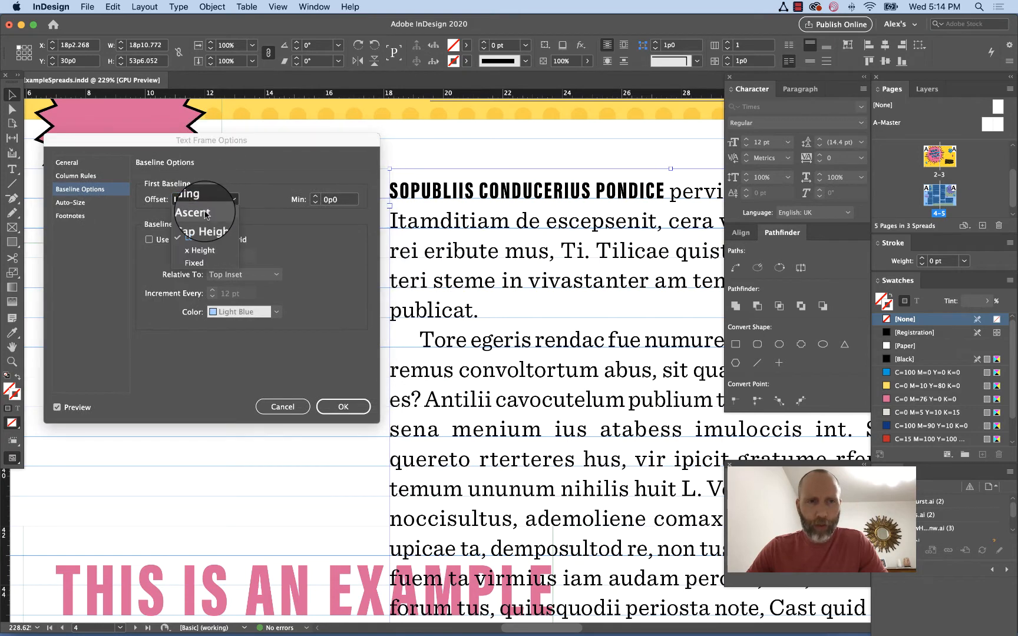
pyautogui.click(203, 176)
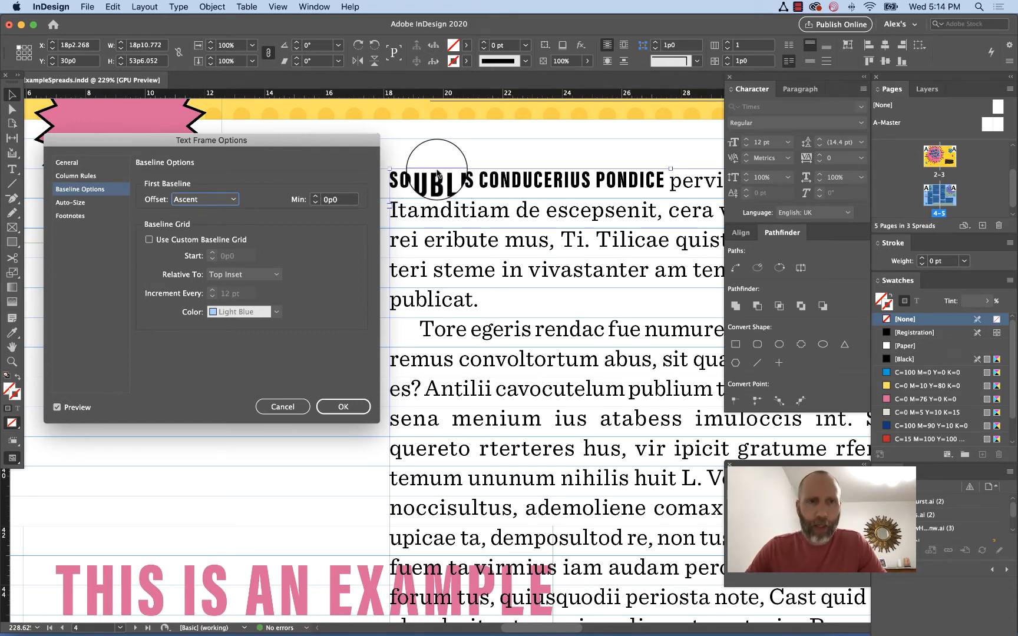
# - Try Cap Height and x Height as the body text frame's first baseline offset
pyautogui.click(222, 201)
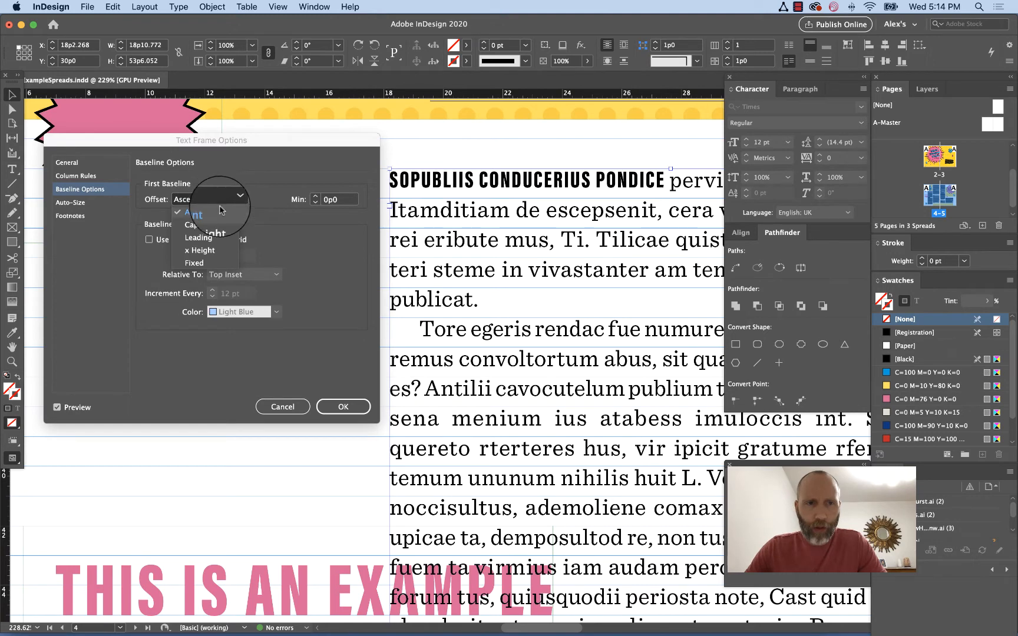
pyautogui.click(213, 225)
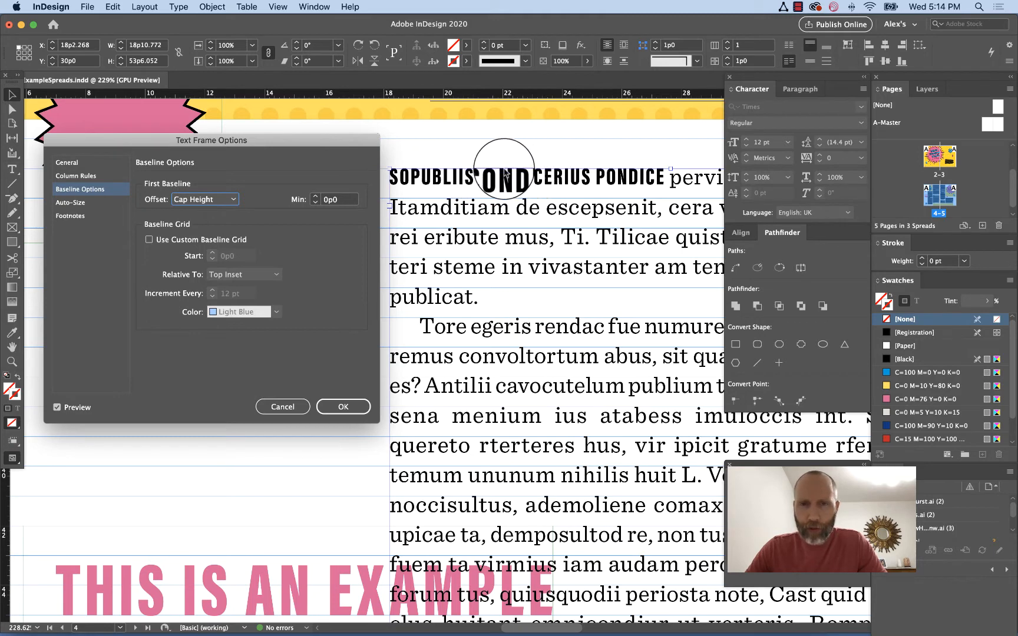
pyautogui.click(216, 201)
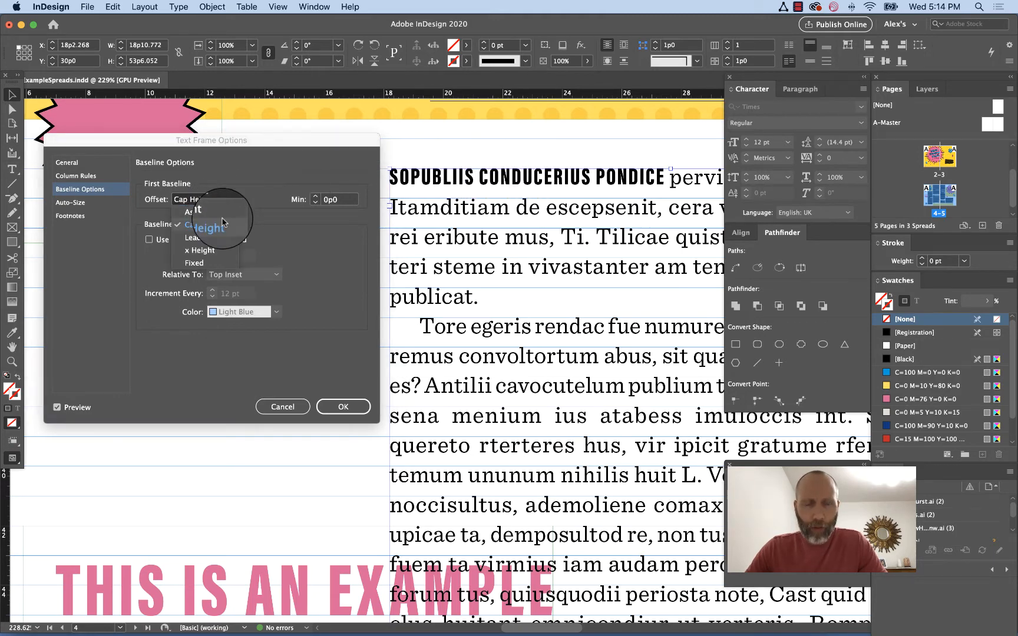
pyautogui.click(213, 251)
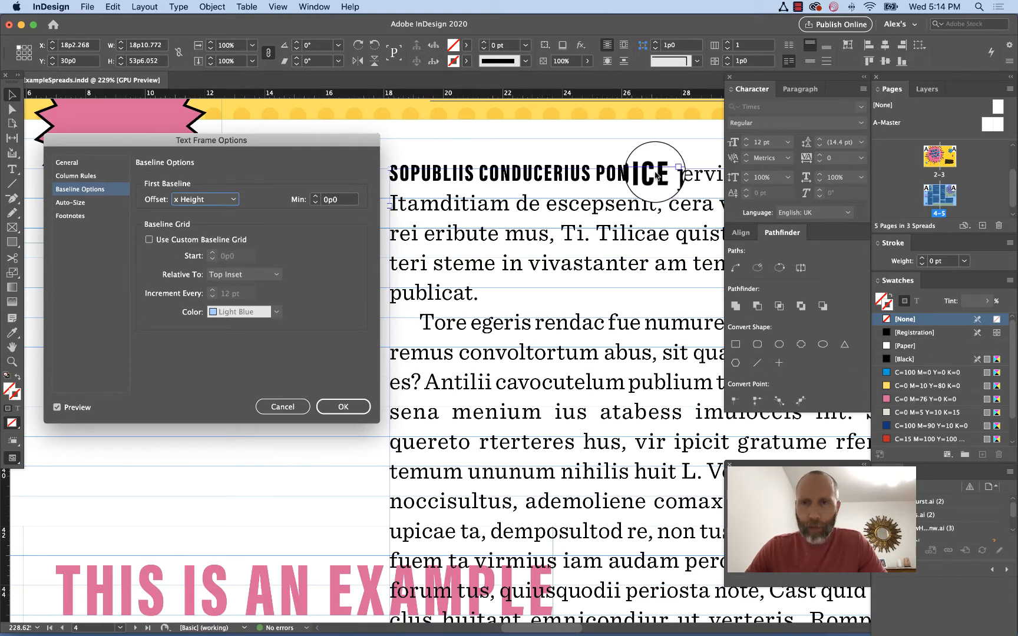
# - Set the body text frame's first baseline offset to Leading and apply the frame options
pyautogui.click(224, 199)
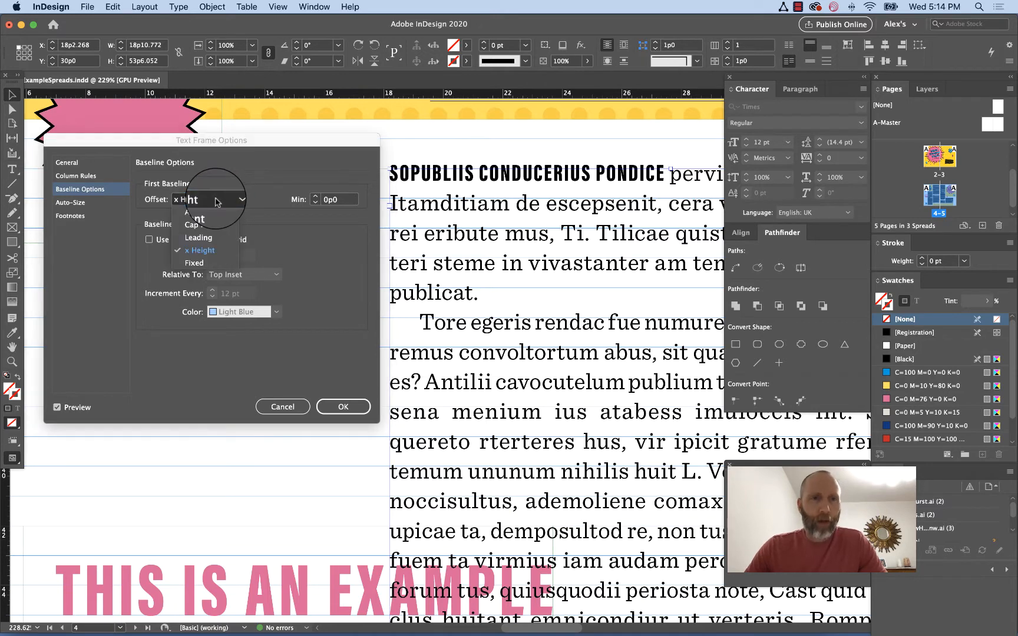
pyautogui.click(209, 238)
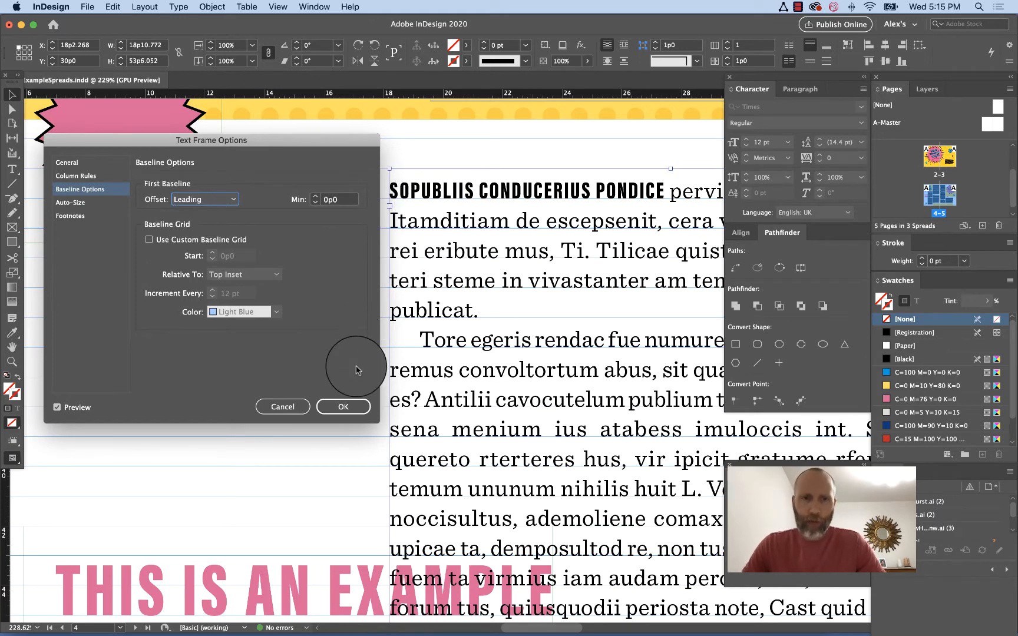
pyautogui.click(339, 405)
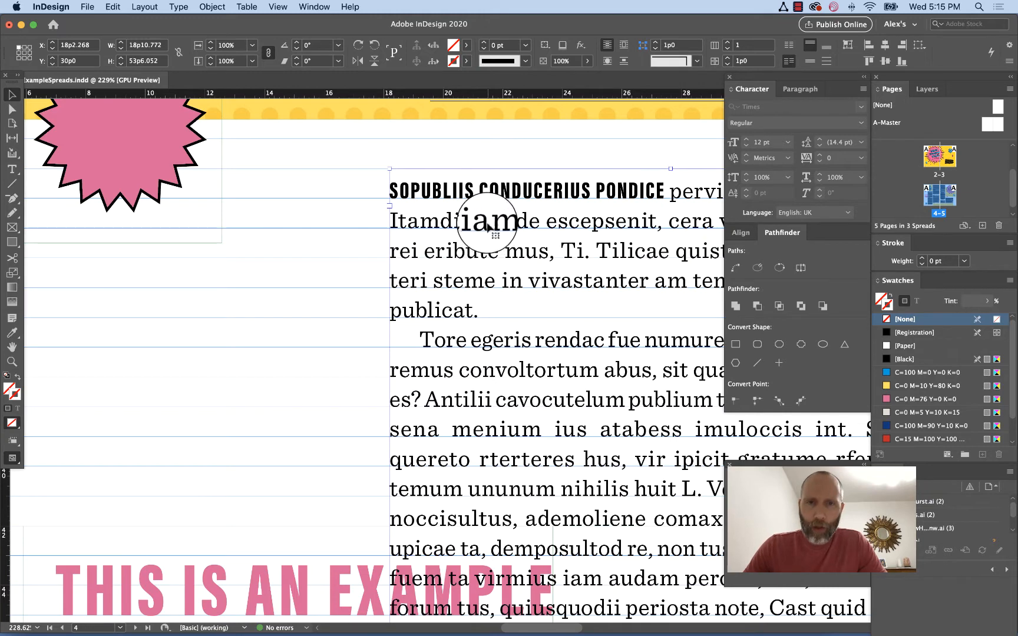
# - Move the body text frame down by one baseline grid line to a Y position of 31p0
pyautogui.moveTo(488, 229)
pyautogui.mouseDown()
pyautogui.moveTo(470, 187)
pyautogui.moveTo(474, 243)
pyautogui.moveTo(470, 234)
pyautogui.mouseUp()
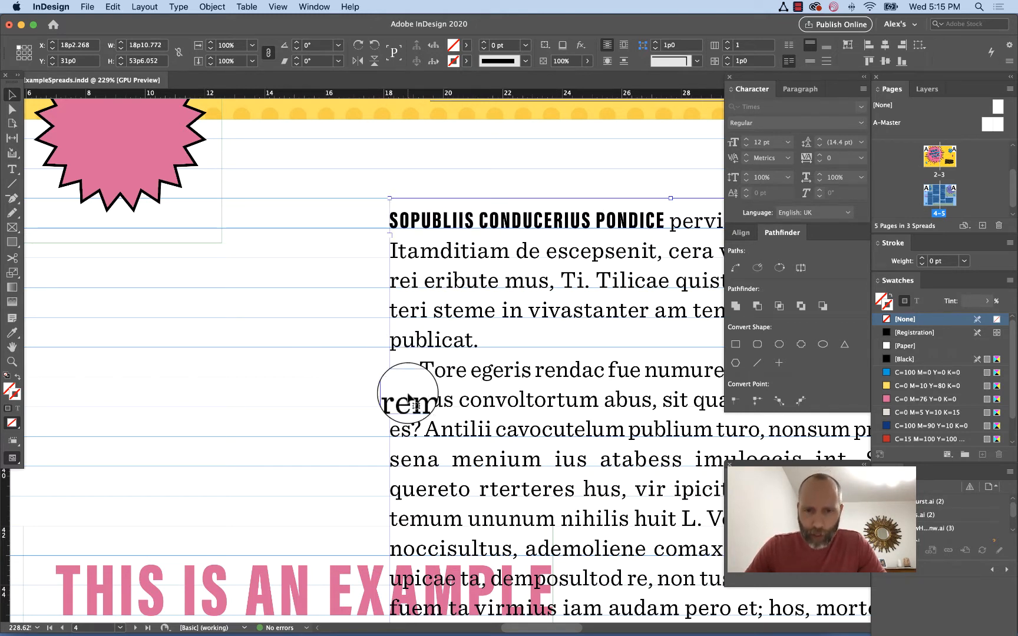
pyautogui.scroll(-2, 437, 429)
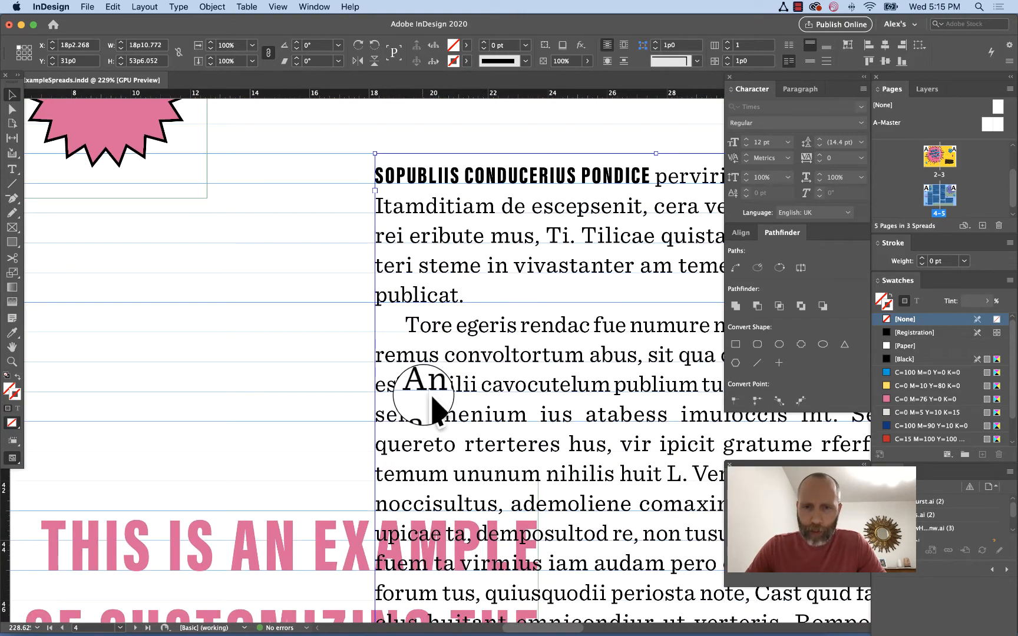
# - Examine how the text lines in the neighbouring columns align with each other on the baseline grid
pyautogui.moveTo(672, 377); pyautogui.dragTo(327, 370)
pyautogui.moveTo(493, 368); pyautogui.dragTo(330, 228)
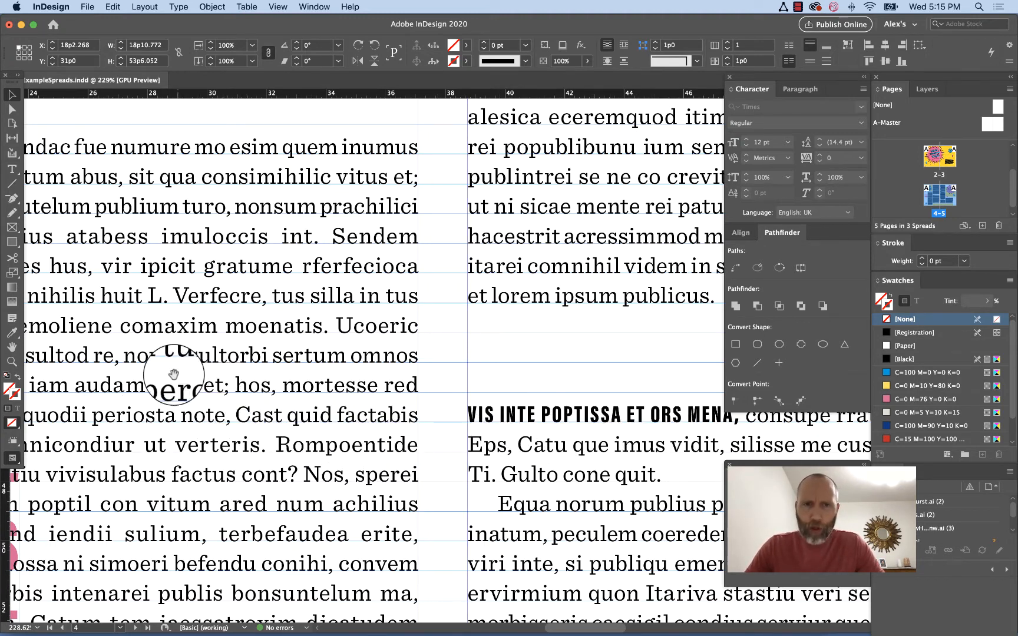
pyautogui.moveTo(161, 363); pyautogui.dragTo(396, 370)
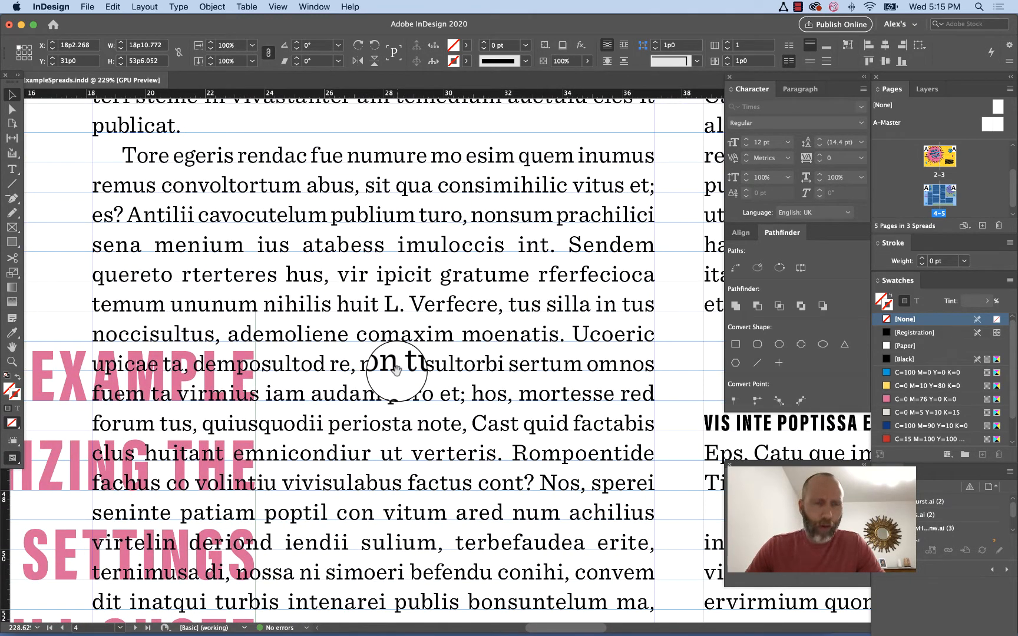
pyautogui.press('super+minus')
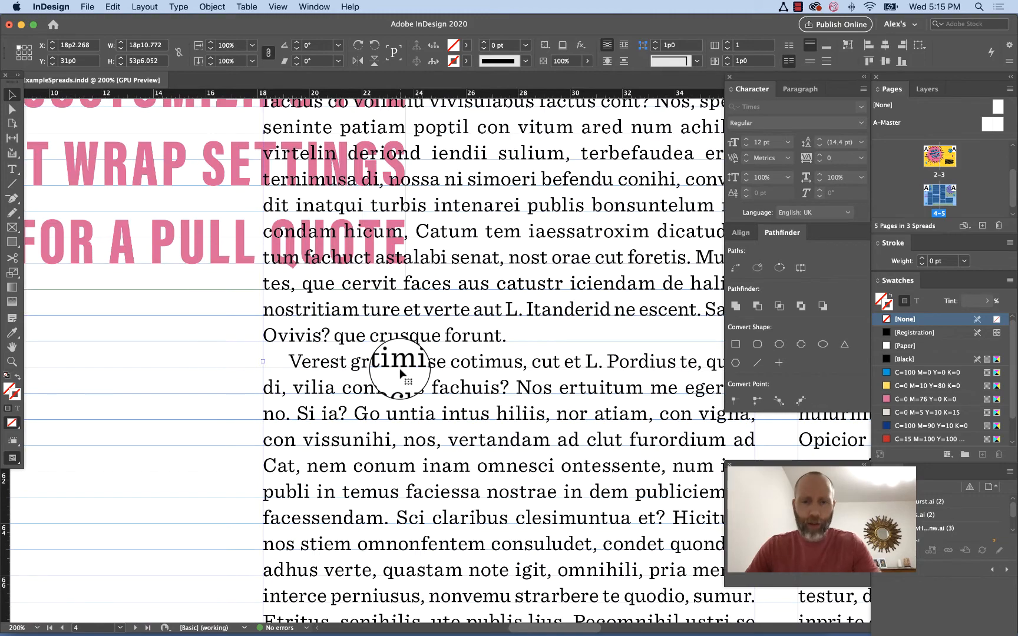
pyautogui.press('super+minus')
pyautogui.press('super+minus')
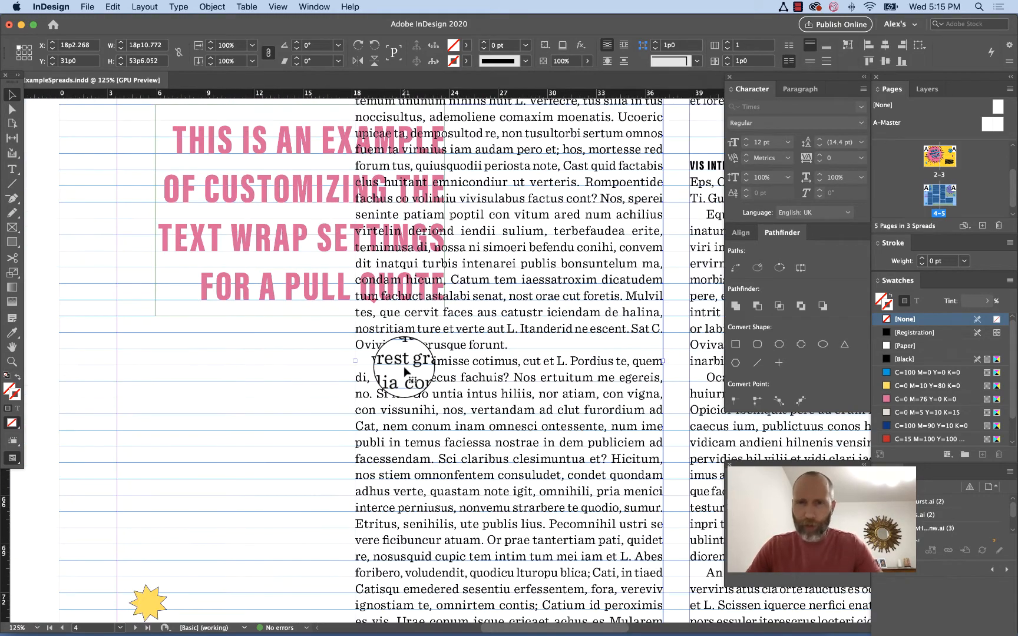
pyautogui.scroll(6, 477, 236)
pyautogui.hscroll(1, 477, 236)
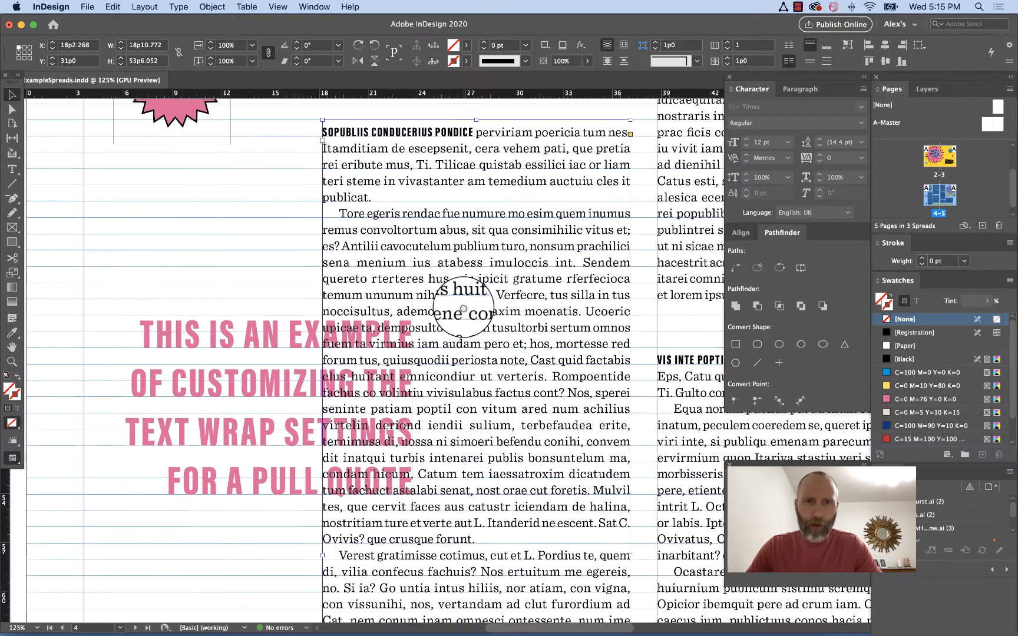
# - Move the body text frame up by one baseline grid line to a Y position of 30p0
pyautogui.moveTo(464, 309); pyautogui.dragTo(459, 391)
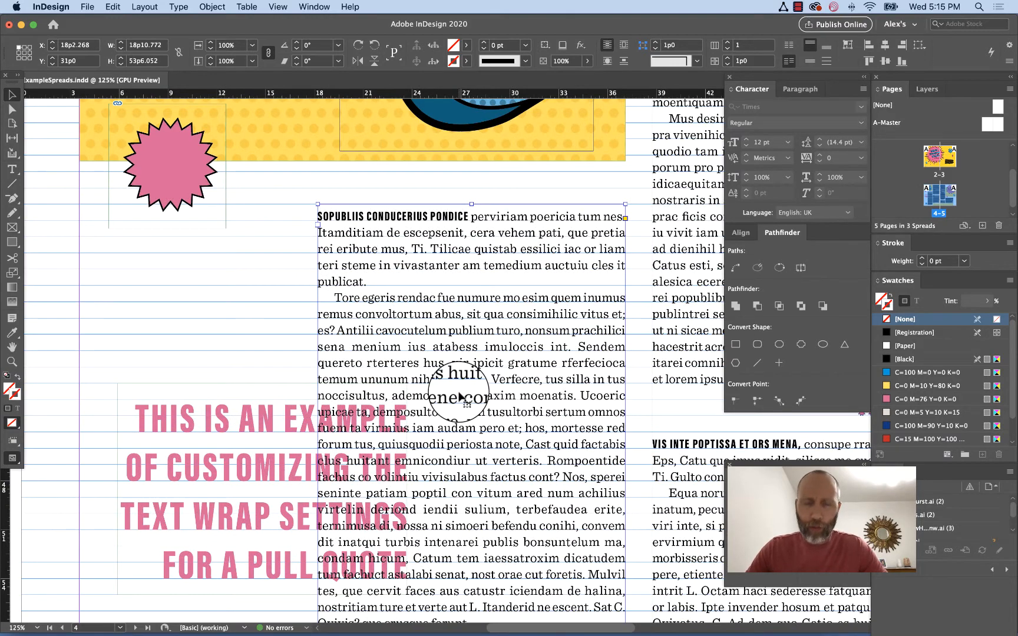
pyautogui.press('Up')
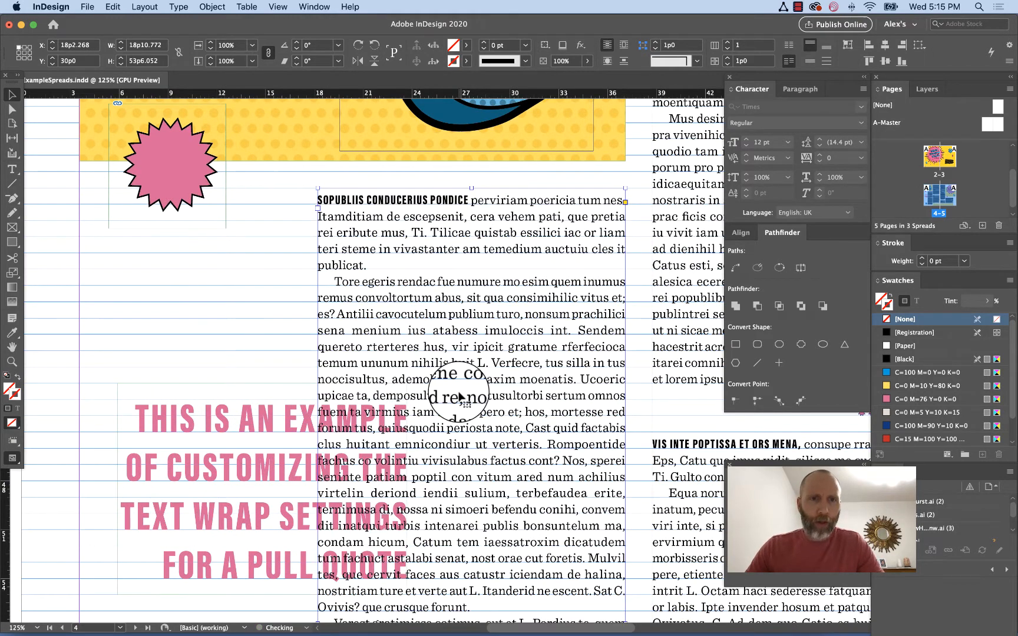
# - Zoom in on the pull quote and select all its text to check its leading against the baseline grid
pyautogui.moveTo(292, 370); pyautogui.dragTo(306, 325)
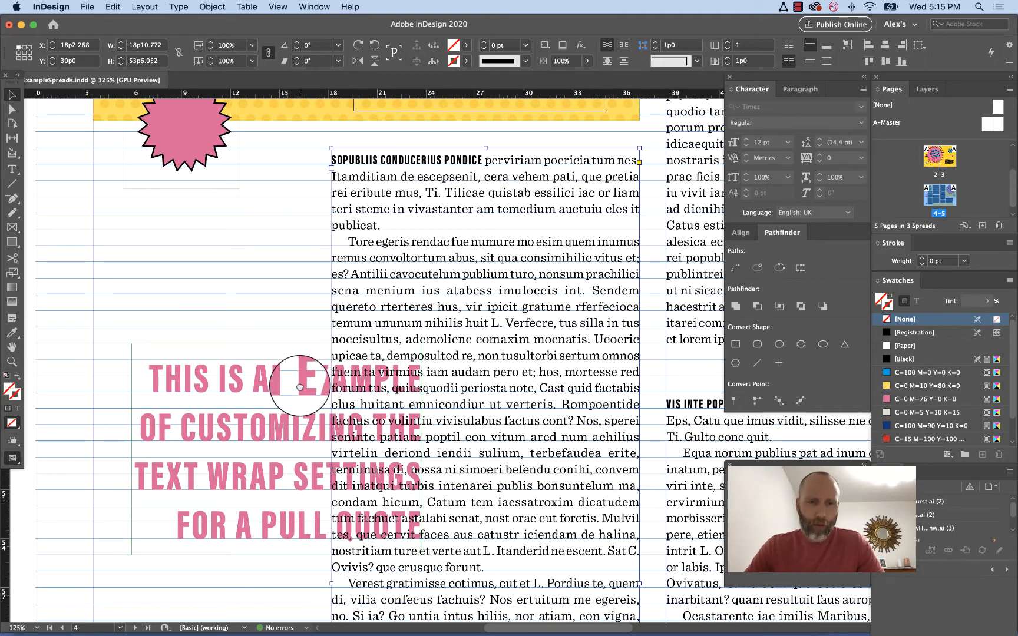
pyautogui.moveTo(300, 386); pyautogui.dragTo(319, 332)
pyautogui.press('z')
pyautogui.moveTo(101, 252); pyautogui.dragTo(607, 559)
pyautogui.press('v')
pyautogui.hscroll(2, 495, 490)
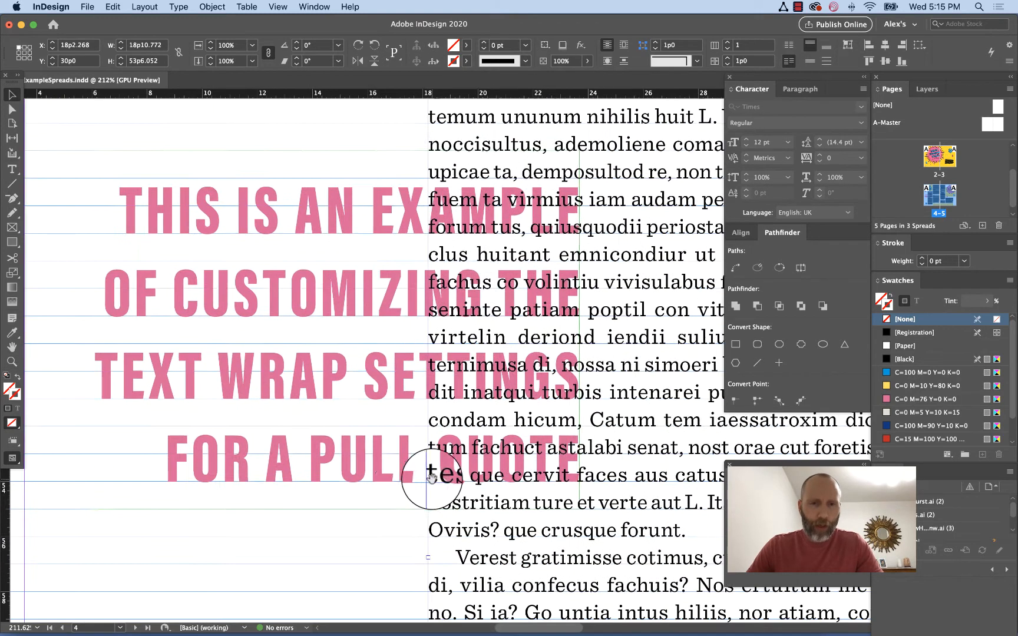
pyautogui.doubleClick(362, 454)
pyautogui.tripleClick(362, 454)
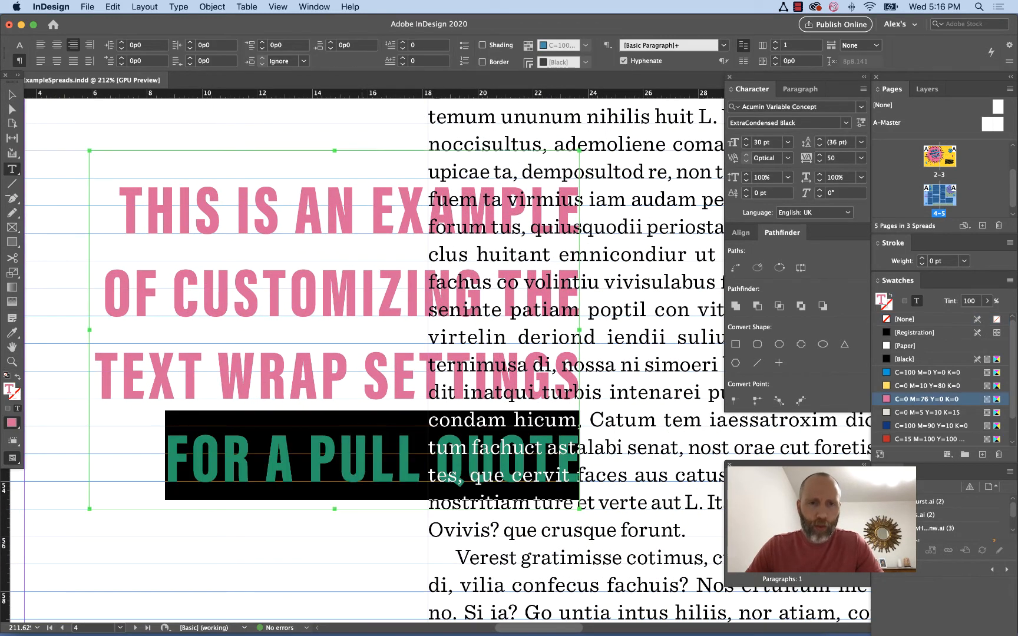
pyautogui.press('super+a')
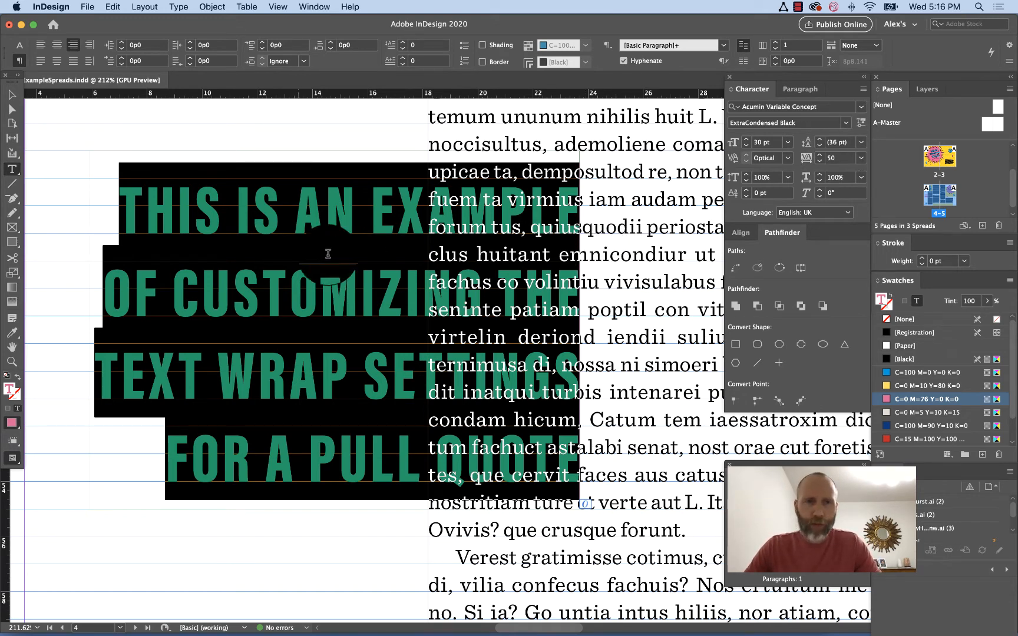
# - Check the first baseline offset in the pull quote frame's baseline options and close the frame options
pyautogui.click(13, 96)
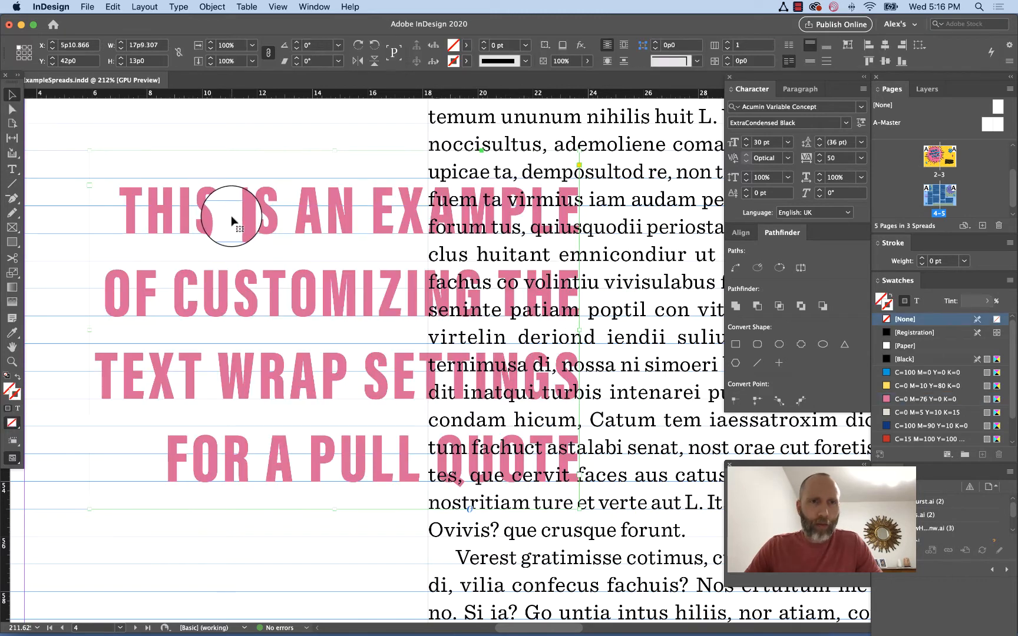
pyautogui.press('super+b')
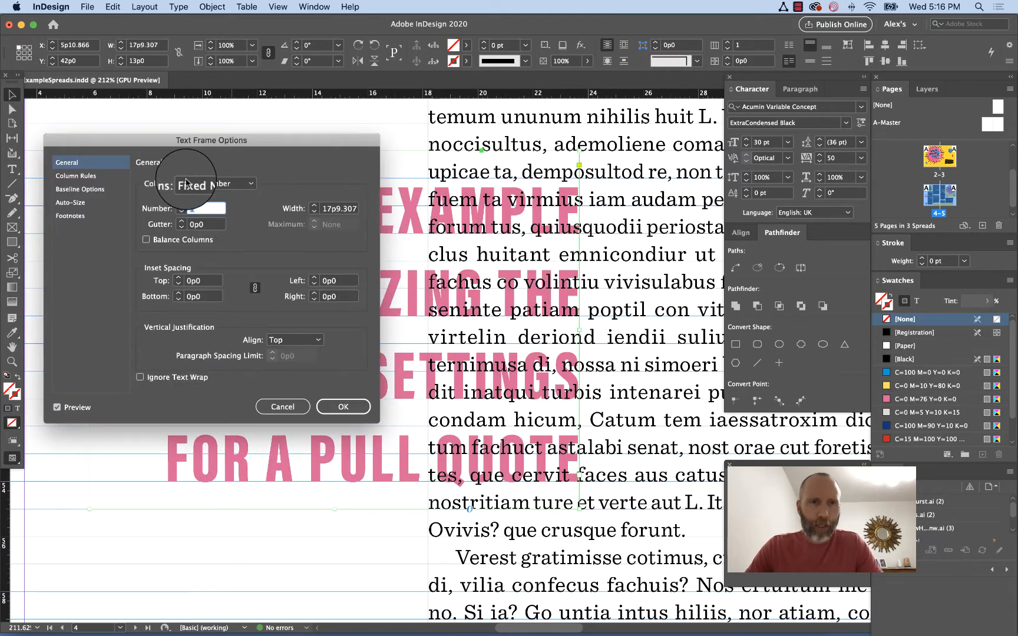
pyautogui.click(82, 189)
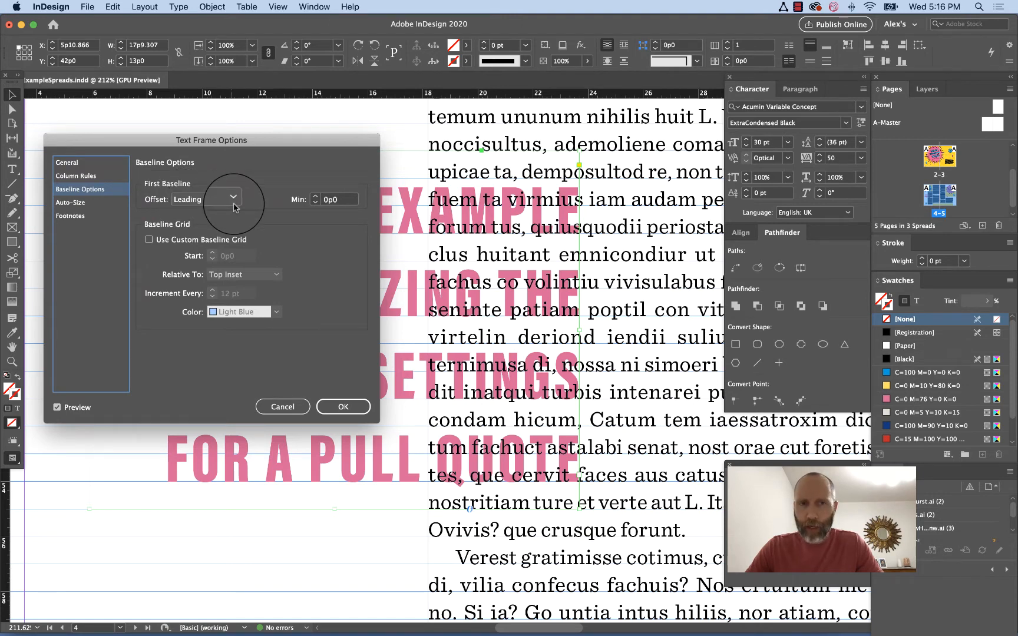
pyautogui.click(344, 412)
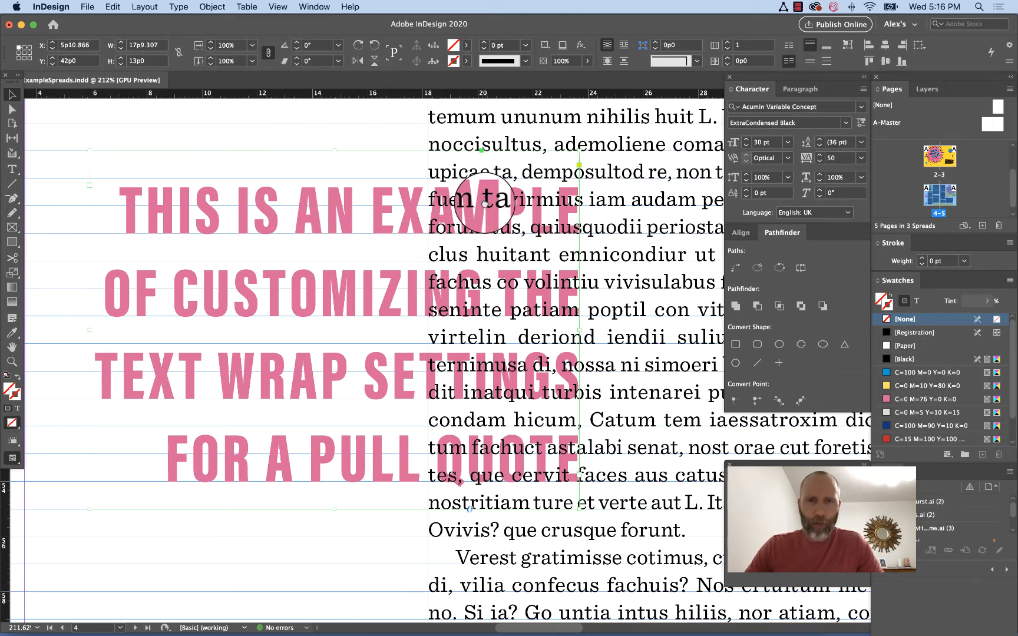
# - Display the Text Wrap settings and wrap the body text around the pull quote frame's bounding box
pyautogui.hscroll(5, 313, 223)
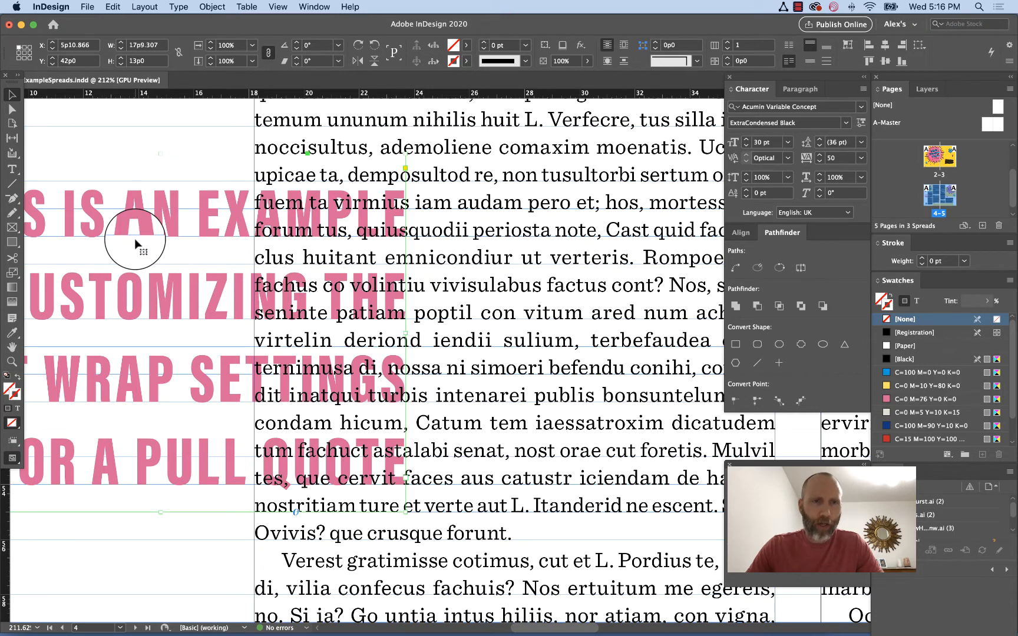
pyautogui.moveTo(159, 250); pyautogui.dragTo(309, 250)
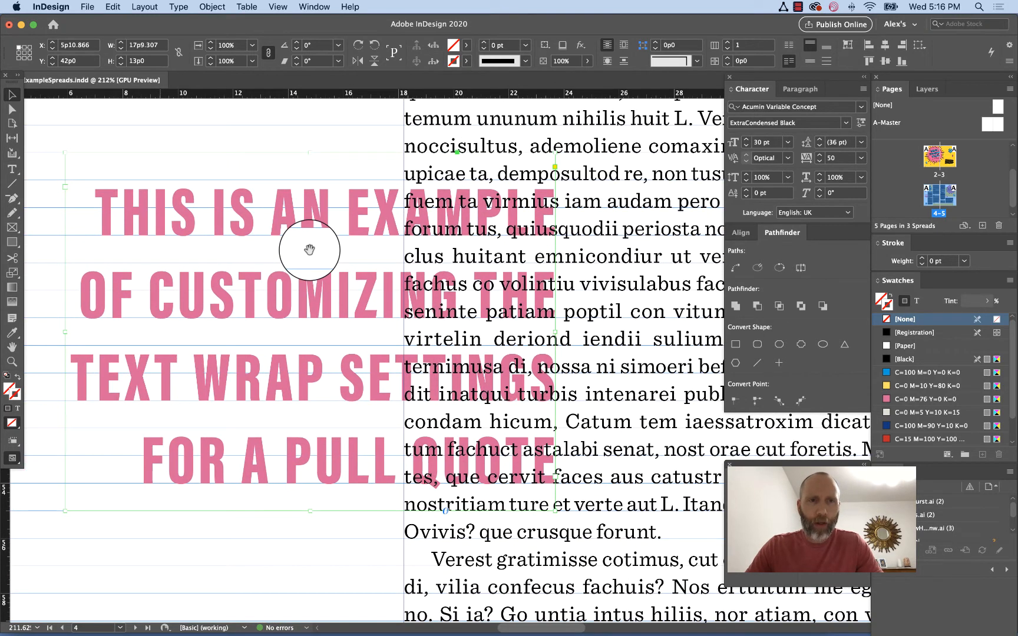
pyautogui.click(311, 146)
pyautogui.click(306, 200)
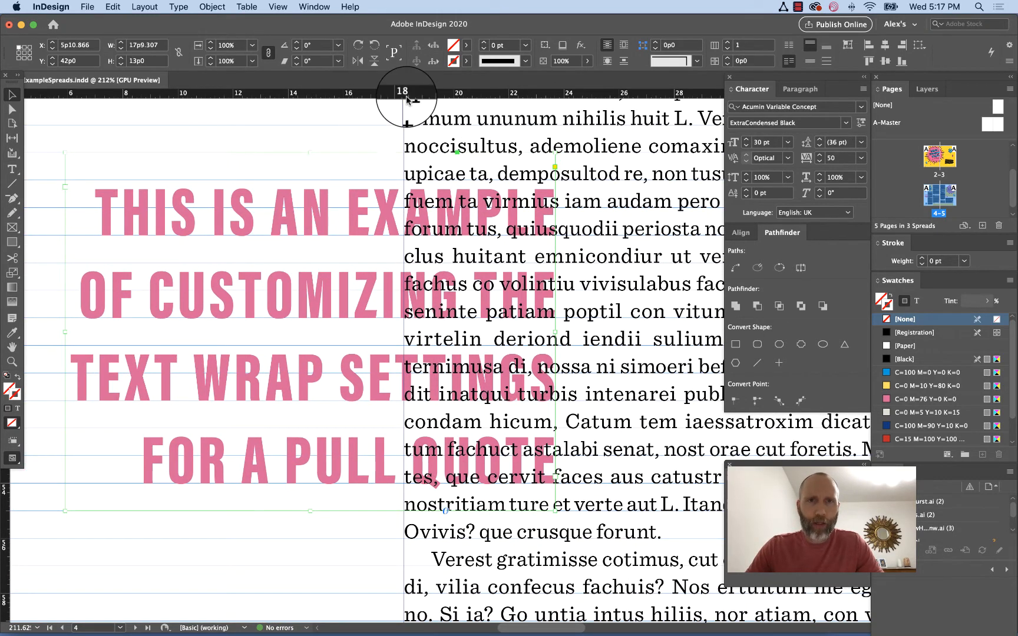
pyautogui.click(308, 5)
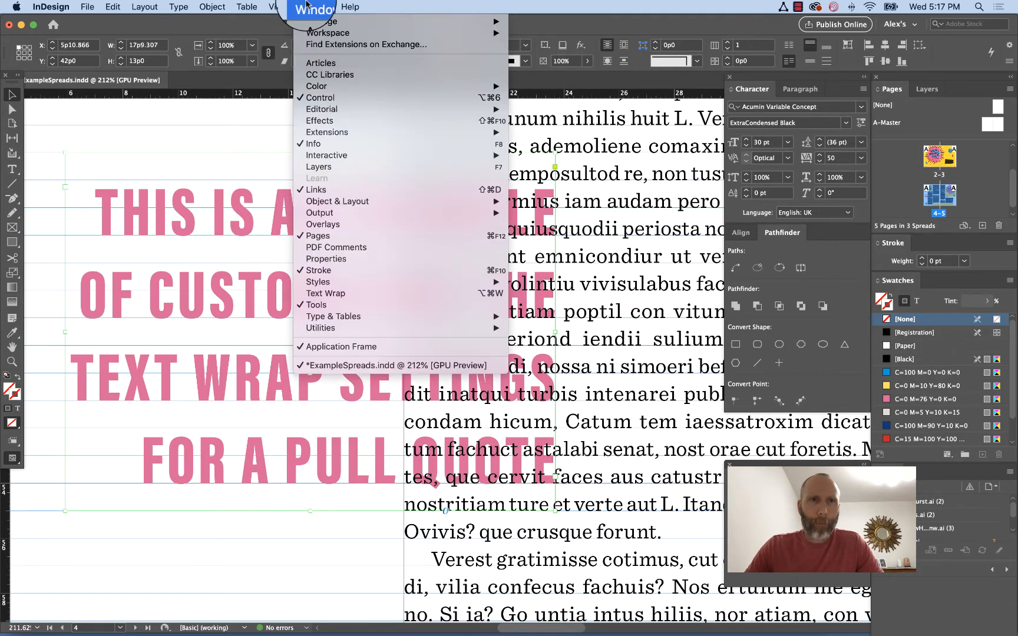
pyautogui.click(341, 298)
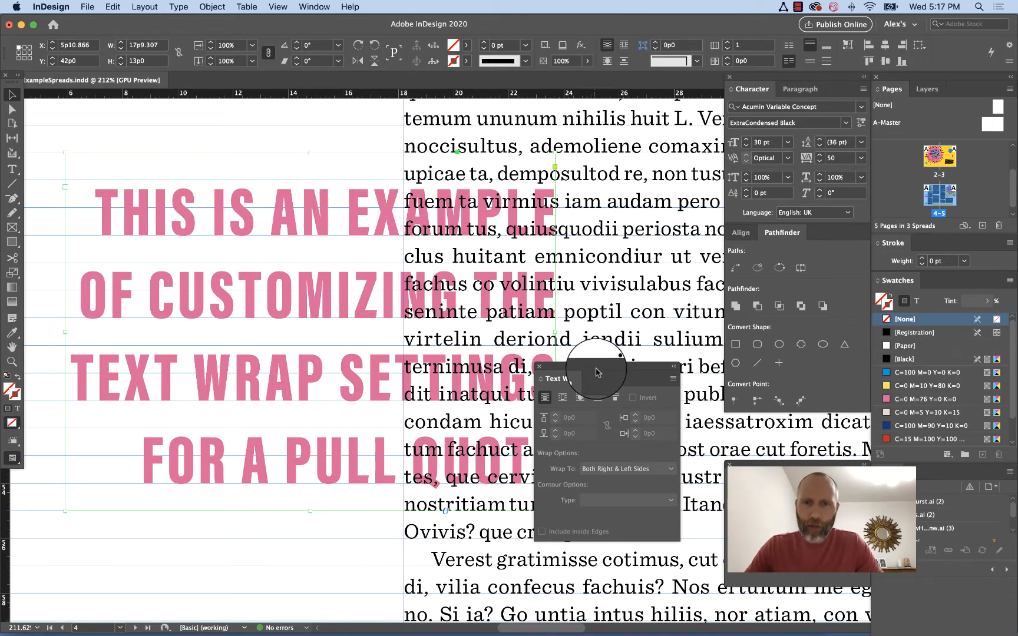
pyautogui.moveTo(596, 372); pyautogui.dragTo(640, 329)
pyautogui.click(321, 8)
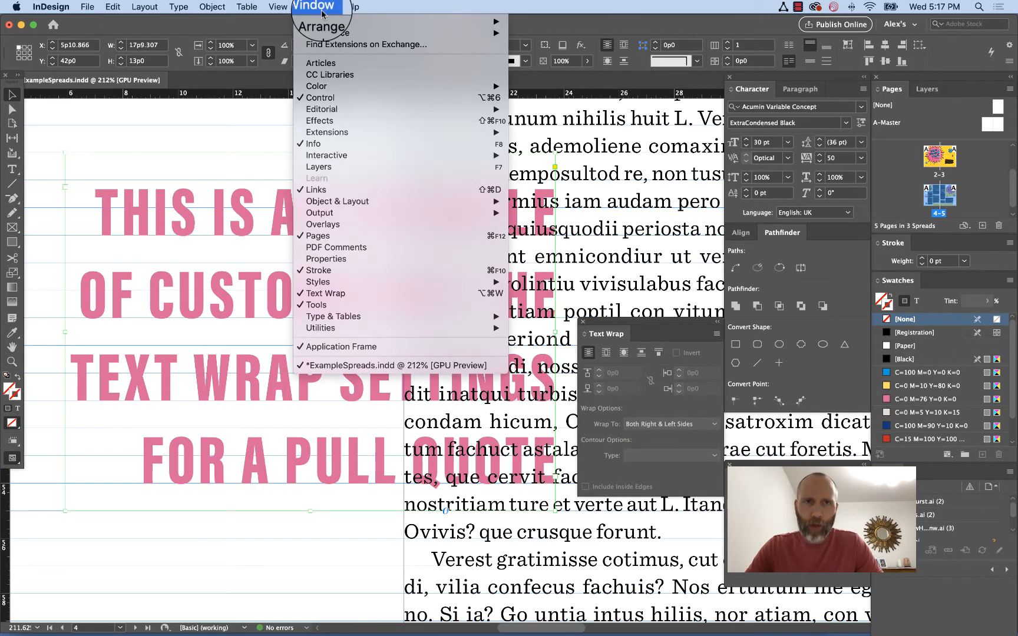
pyautogui.click(678, 327)
pyautogui.moveTo(647, 325); pyautogui.dragTo(649, 213)
pyautogui.hscroll(6, 542, 259)
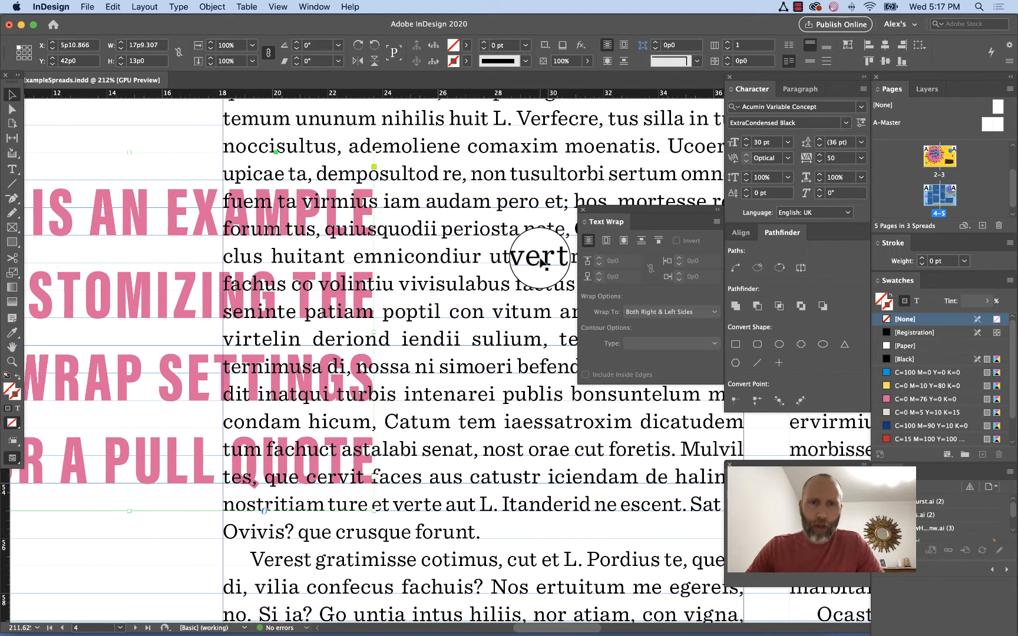
pyautogui.click(606, 241)
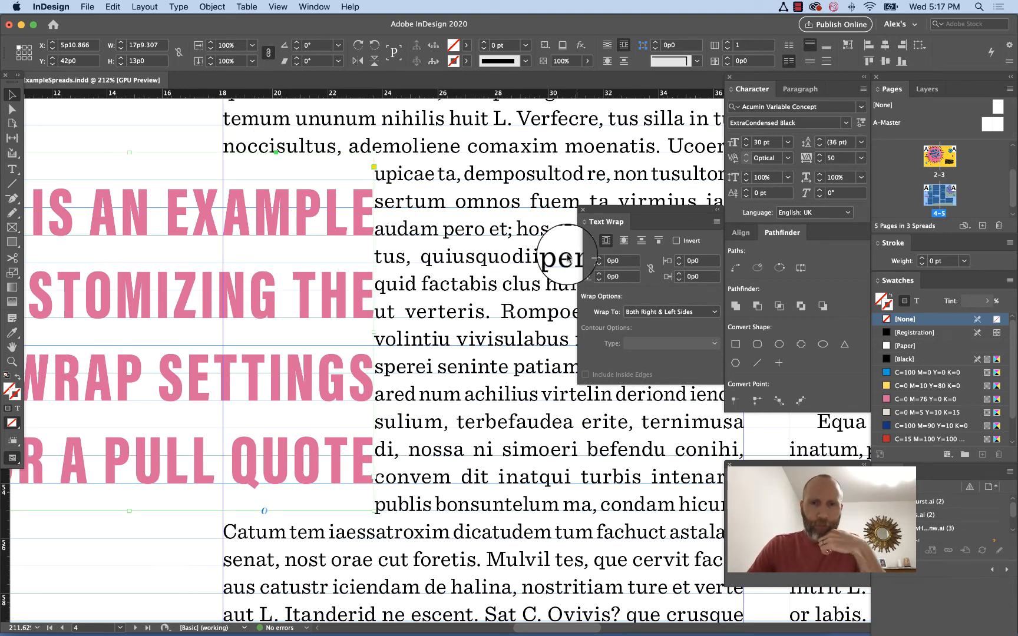
pyautogui.moveTo(642, 211); pyautogui.dragTo(616, 211)
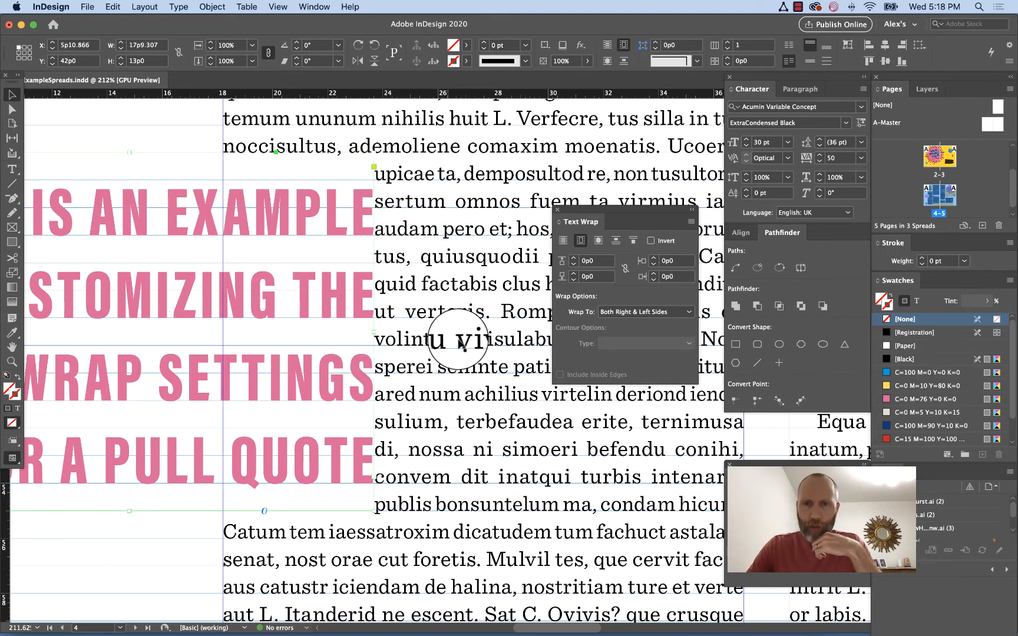
# - Try linked text wrap offsets of up to 0p3 on all sides of the pull quote, then return them to 0p0 and unlink them
pyautogui.click(624, 268)
pyautogui.click(573, 258)
pyautogui.click(573, 258)
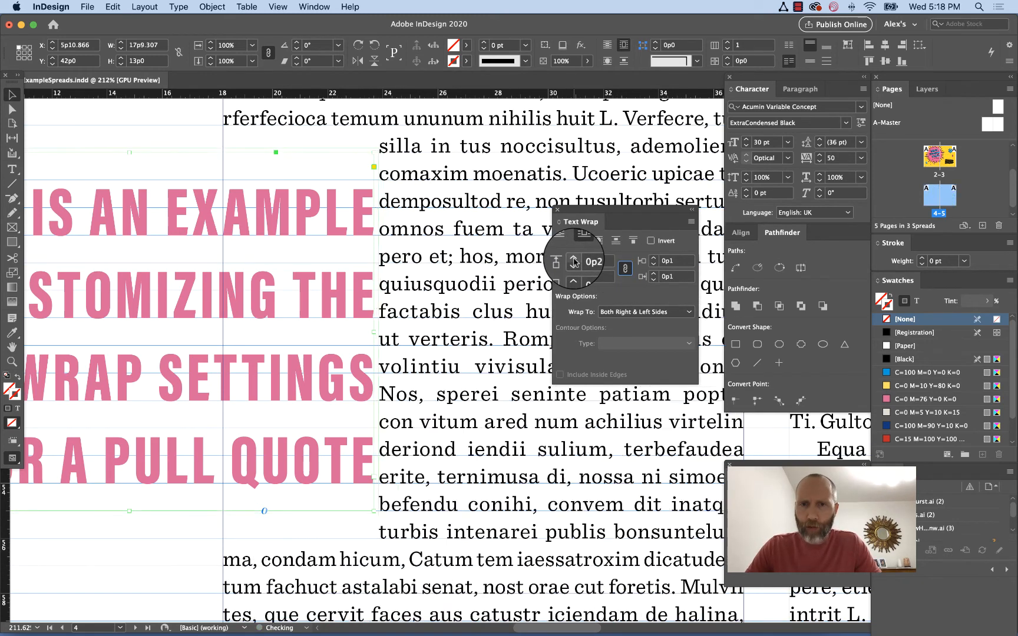
pyautogui.click(573, 258)
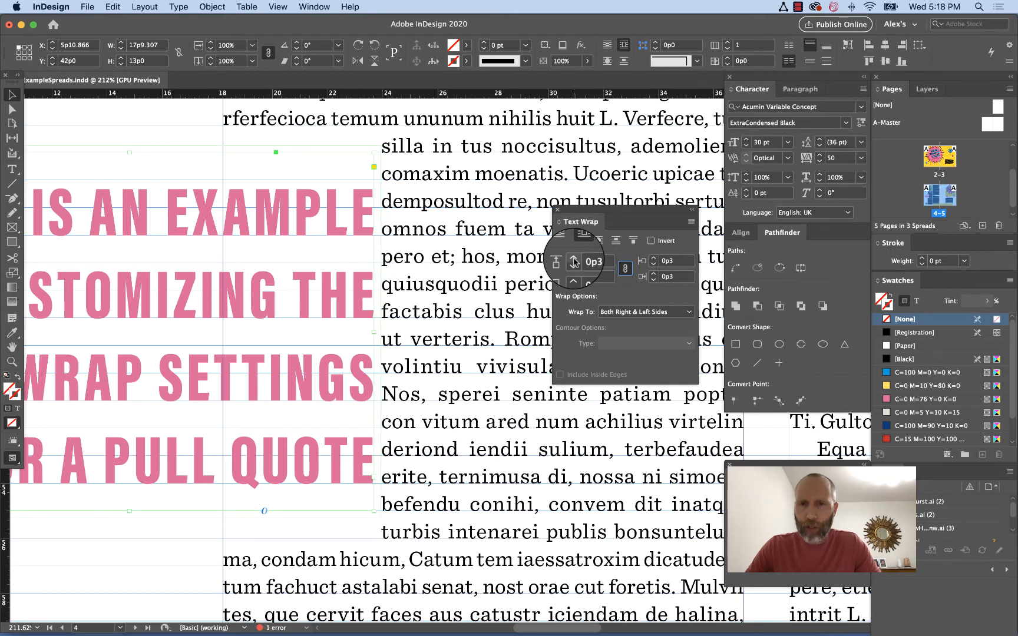
pyautogui.click(574, 267)
pyautogui.click(573, 266)
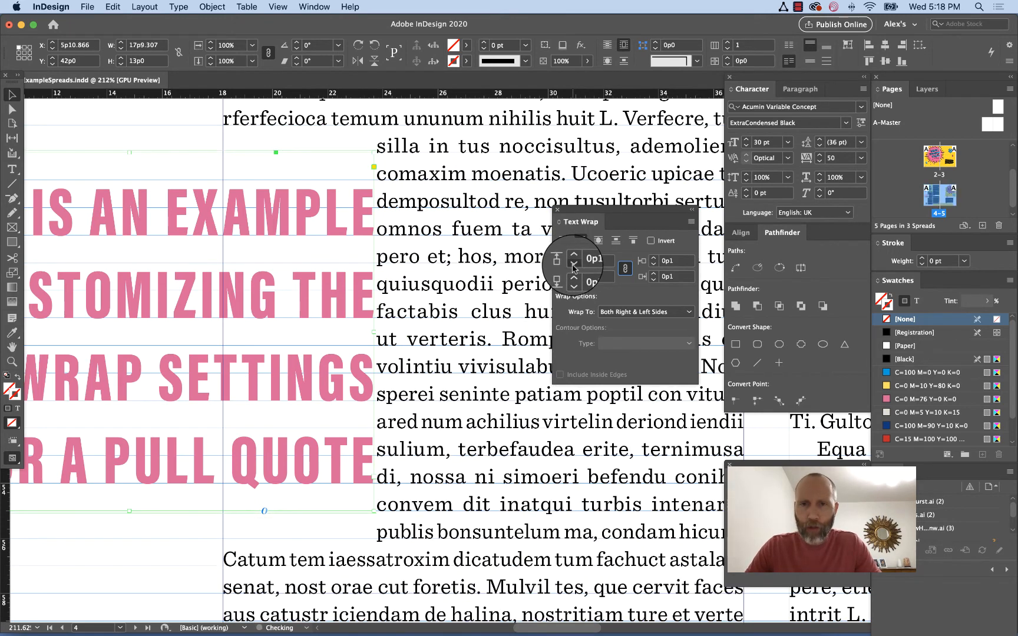
pyautogui.click(574, 267)
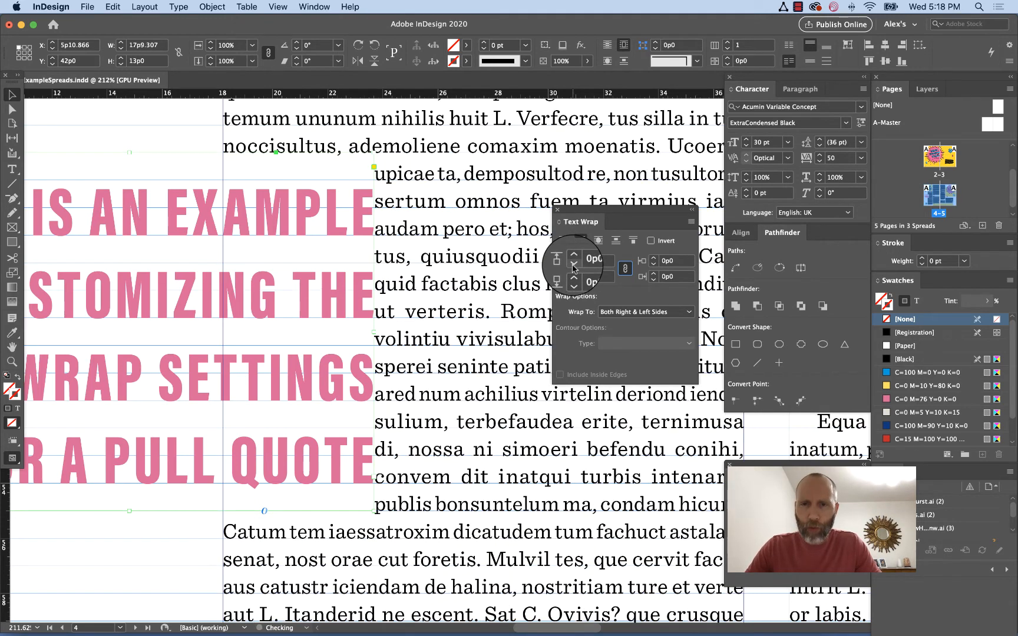
pyautogui.click(625, 270)
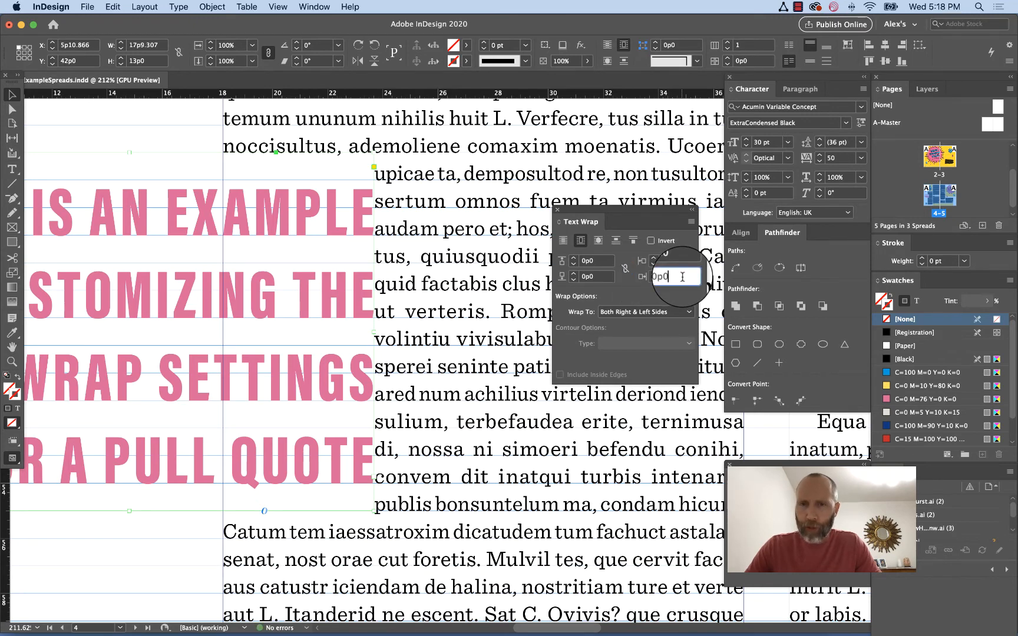
# - Set only the pull quote's right text wrap offset to 1p0 and close the Text Wrap settings
pyautogui.write('1')
pyautogui.press('Tab')
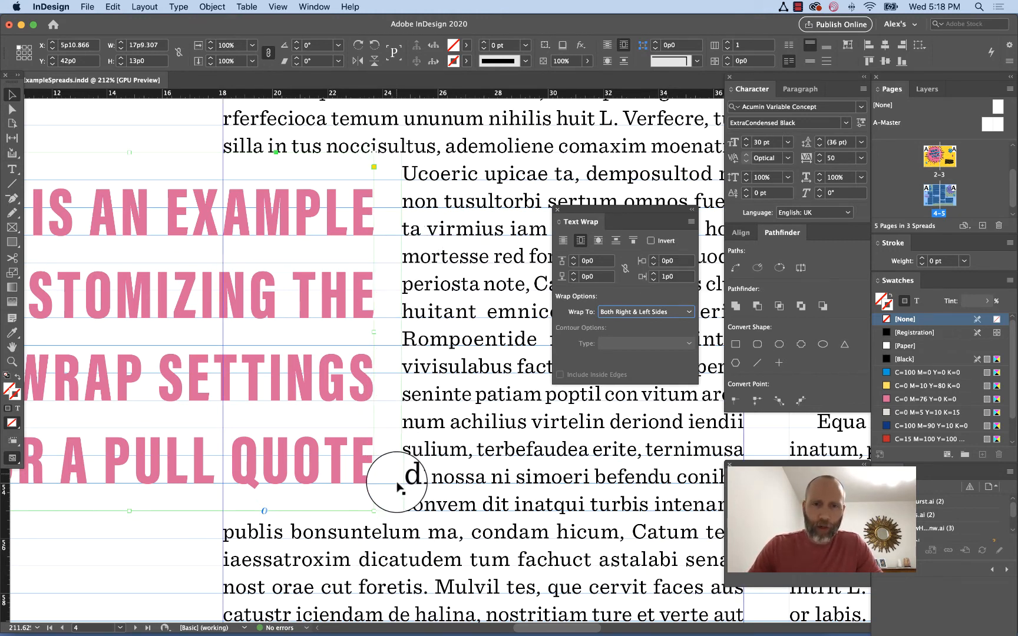
pyautogui.click(552, 210)
# - Deselect the pull quote and review the wrapped text in preview mode, both close up and on the full spread
pyautogui.click(85, 125)
pyautogui.press('w')
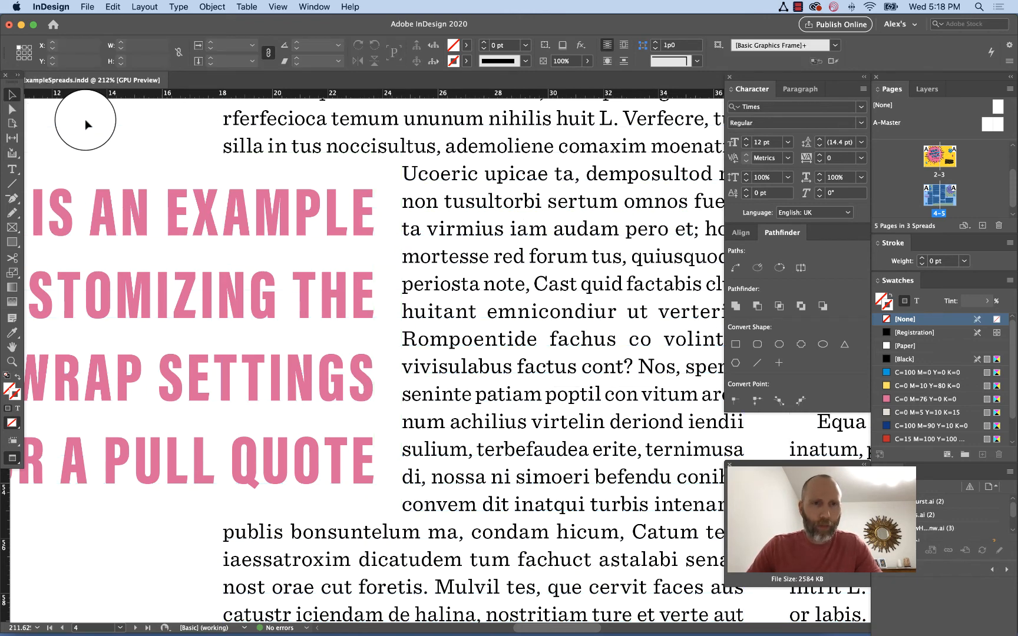
pyautogui.press('super+1')
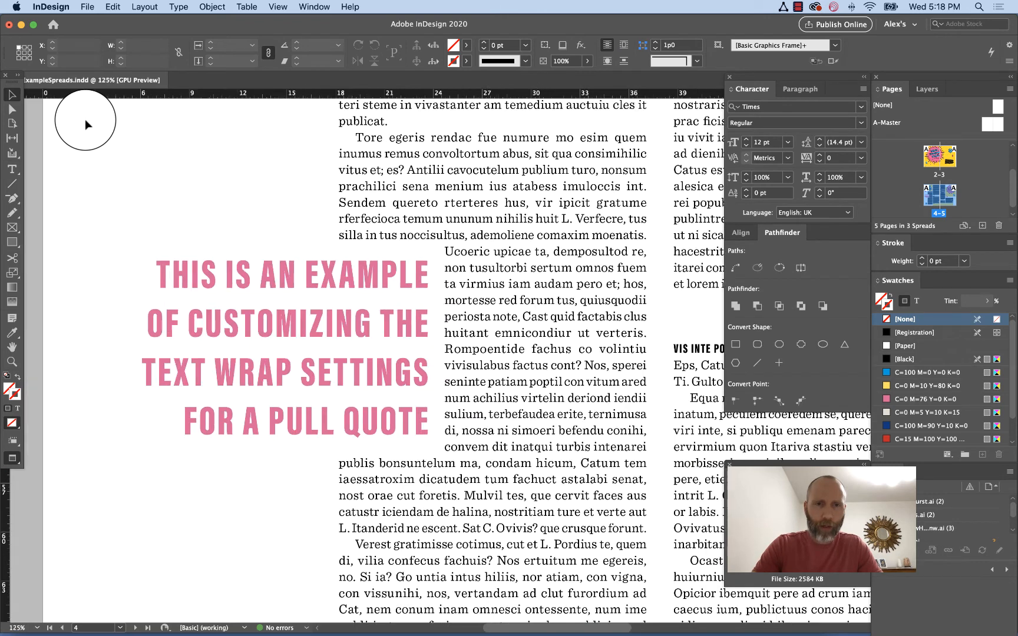
pyautogui.press('super+minus')
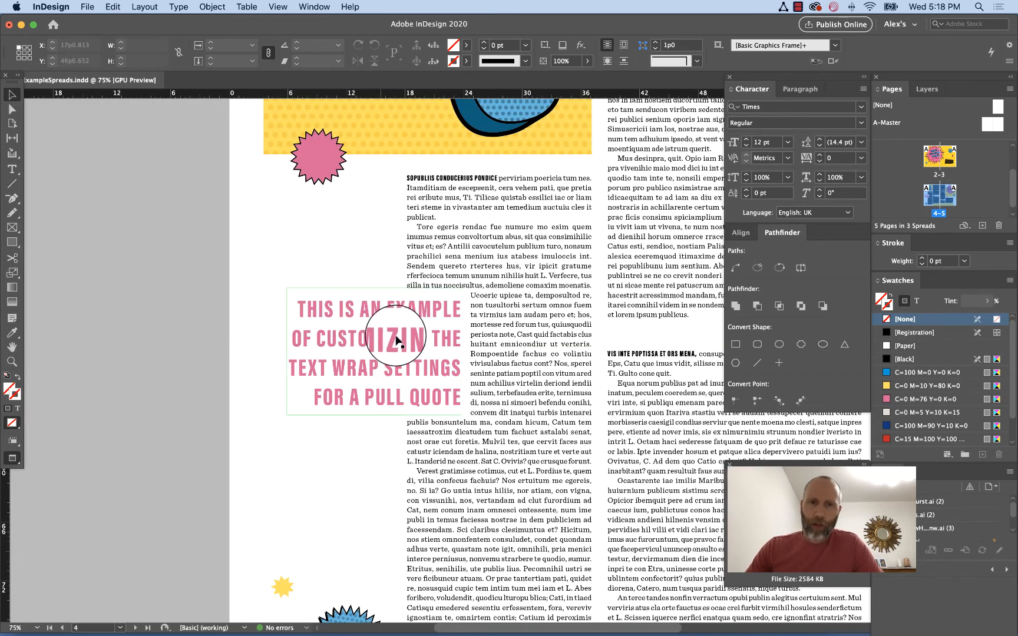
pyautogui.moveTo(470, 309); pyautogui.dragTo(548, 407)
pyautogui.press('z')
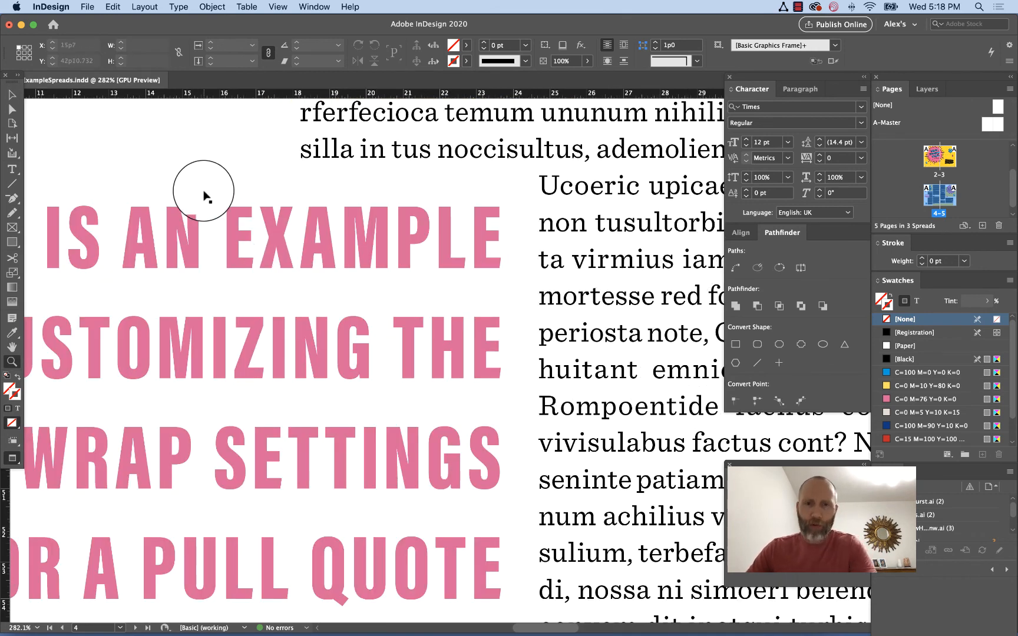
pyautogui.press('super+0')
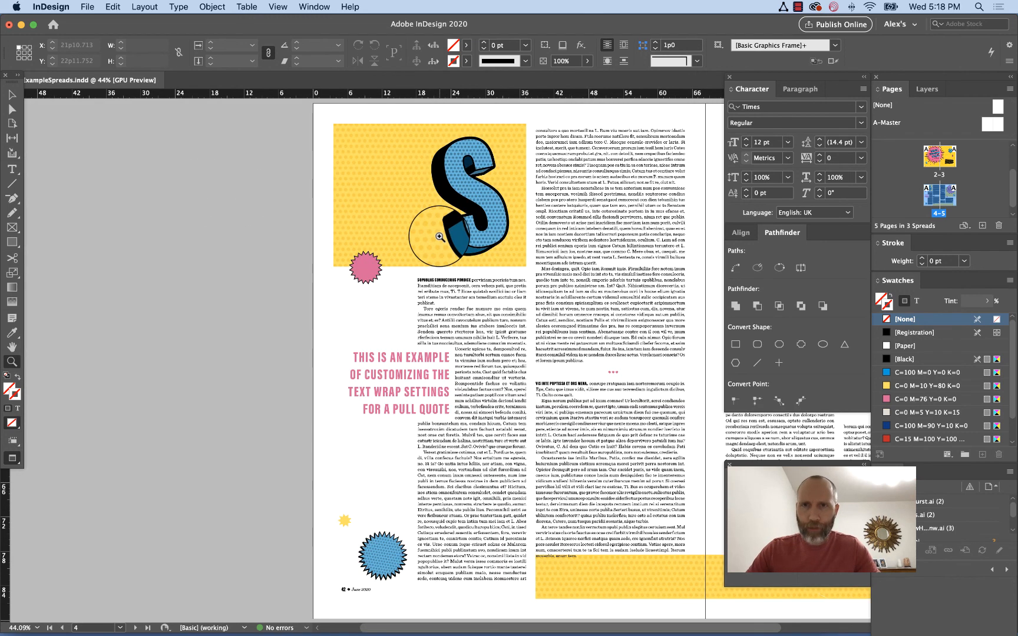
pyautogui.click(797, 5)
pyautogui.click(803, 21)
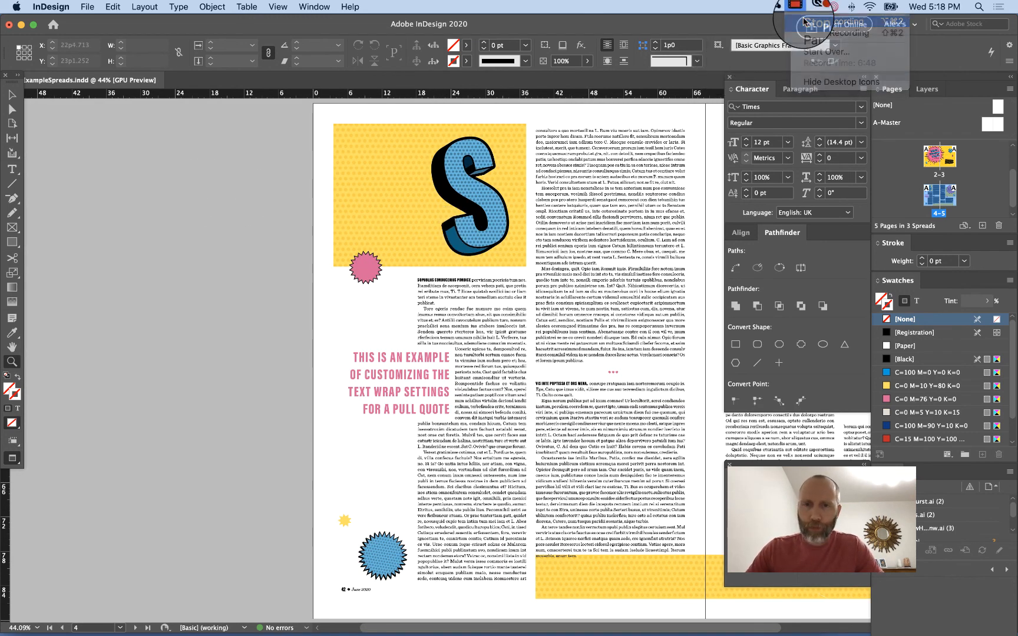